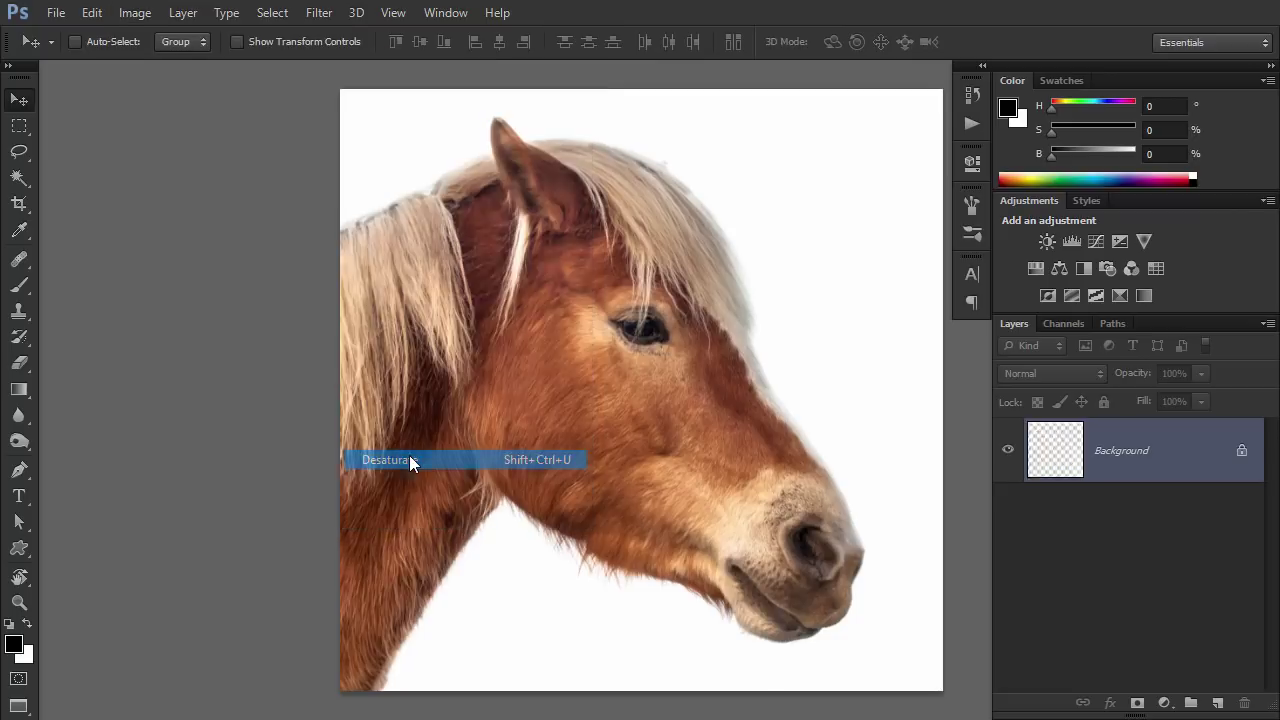
- Apply a Color Halftone filter with a 20-pixel maximum radius and all four channel screen angles set to 0
left_click(319, 12)
mouse_move(380, 274)
left_click(600, 274)
key("Tab")
type("0")
key("Tab")
type("0")
key("Tab")
type("0\t0")
key("Tab")
type("20")
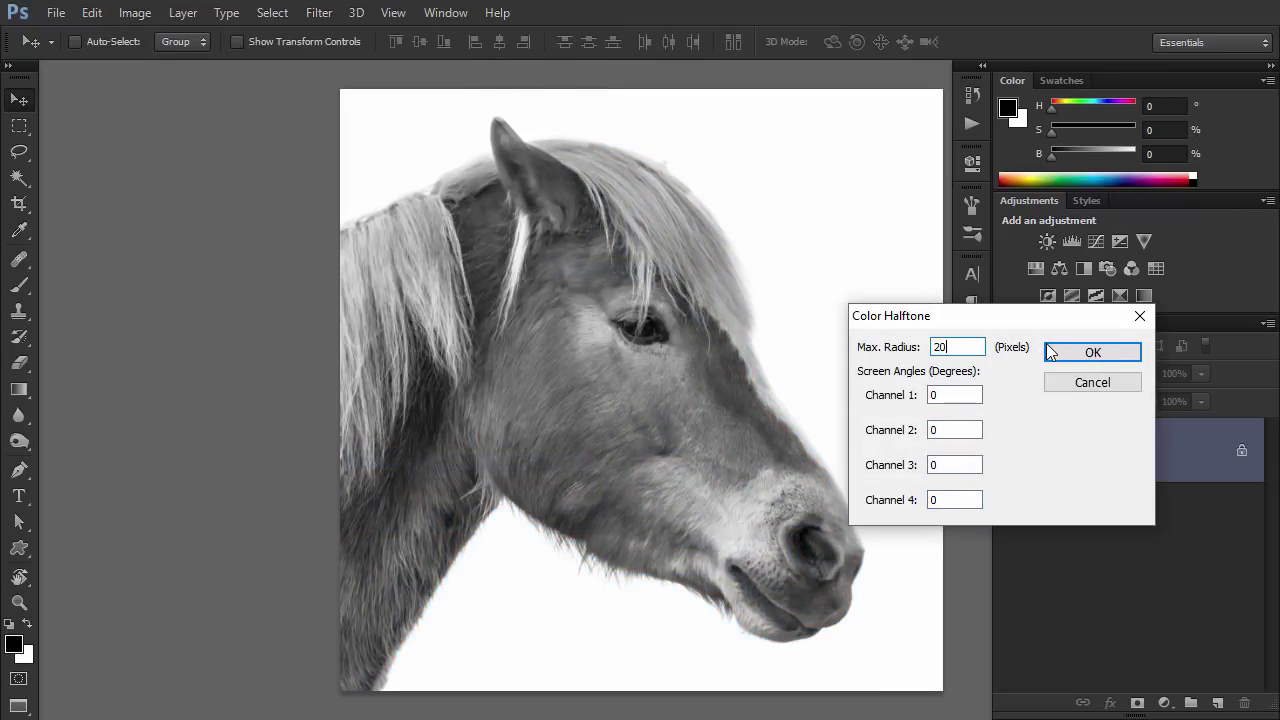
left_click(1048, 349)
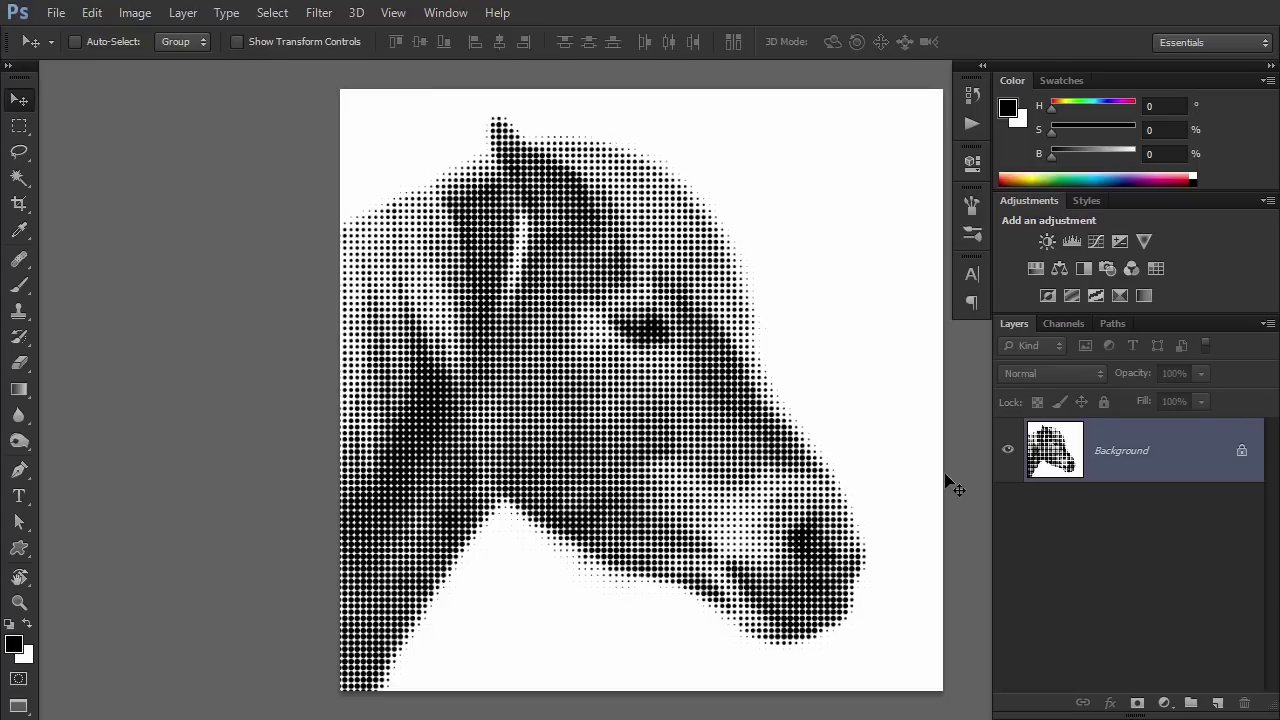
- Revert the horse image to its saved version and convert it to Grayscale mode, discarding the color information
key("F12")
left_click(134, 12)
mouse_move(150, 34)
left_click(395, 52)
left_click(585, 300)
- Convert the grayscale image to Bitmap with the Halftone Screen method, using frequency 15 lines/inch, angle 45 degrees and Round shape
left_click(134, 12)
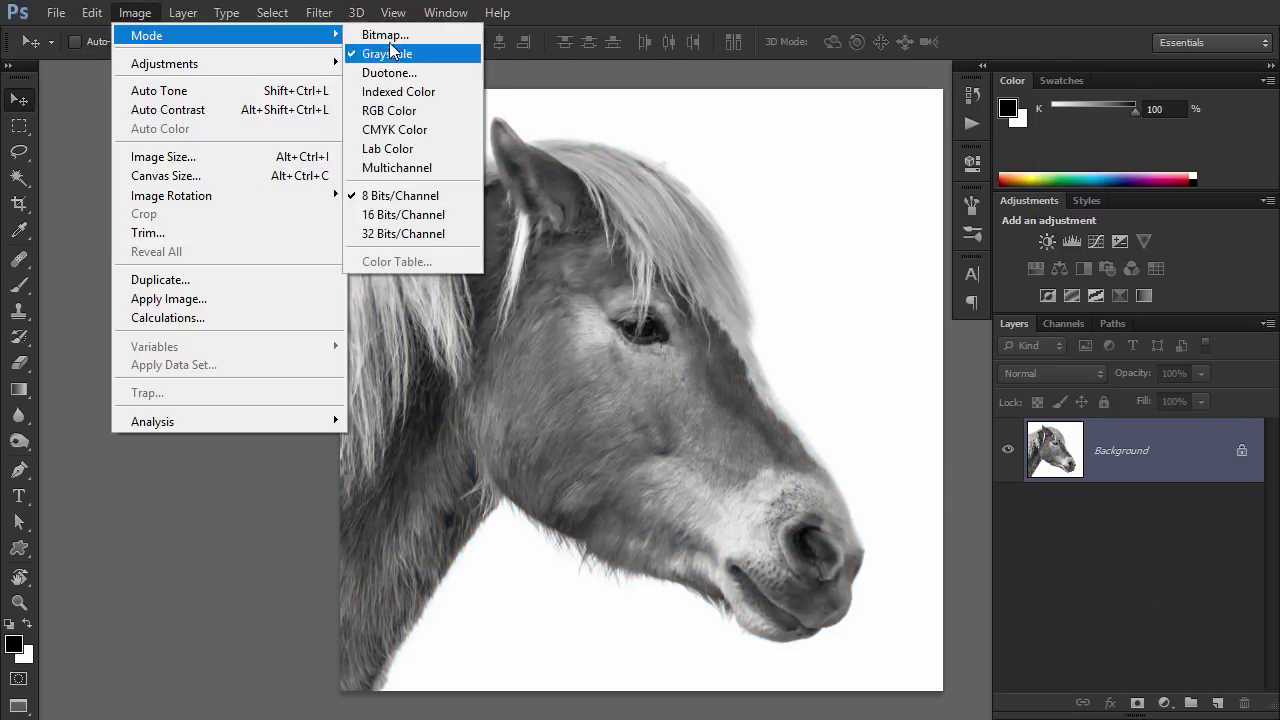
left_click(377, 31)
left_click(966, 280)
left_click(977, 290)
left_click(1127, 178)
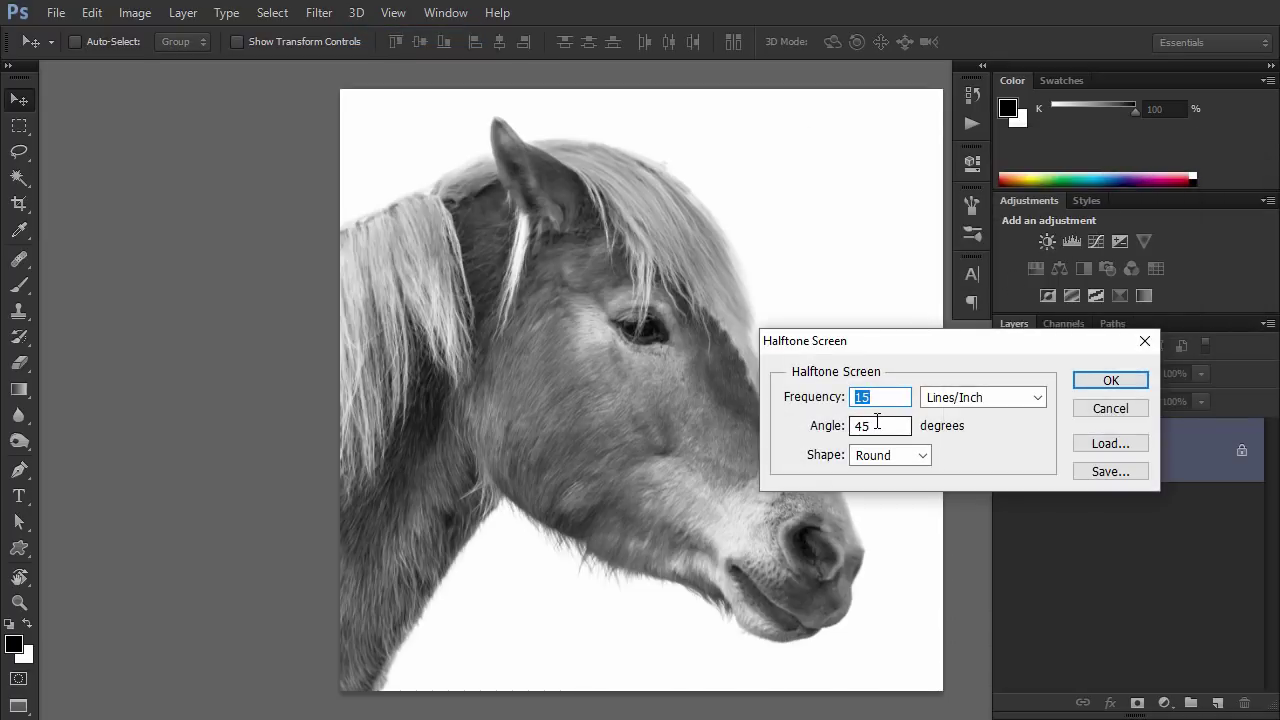
left_click(914, 455)
left_click(872, 477)
left_click(1100, 380)
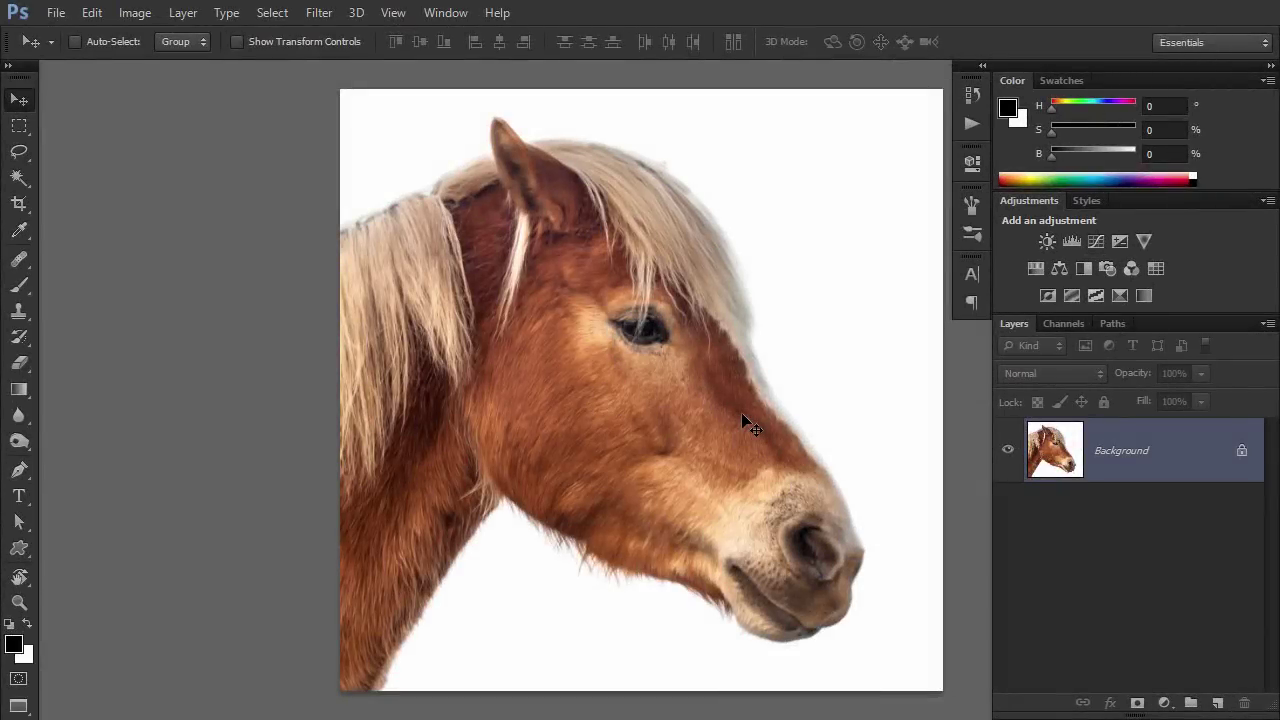
- Choose the Halftone Pattern effect from the Sketch category of the Filter Gallery for the color horse image
left_click(320, 15)
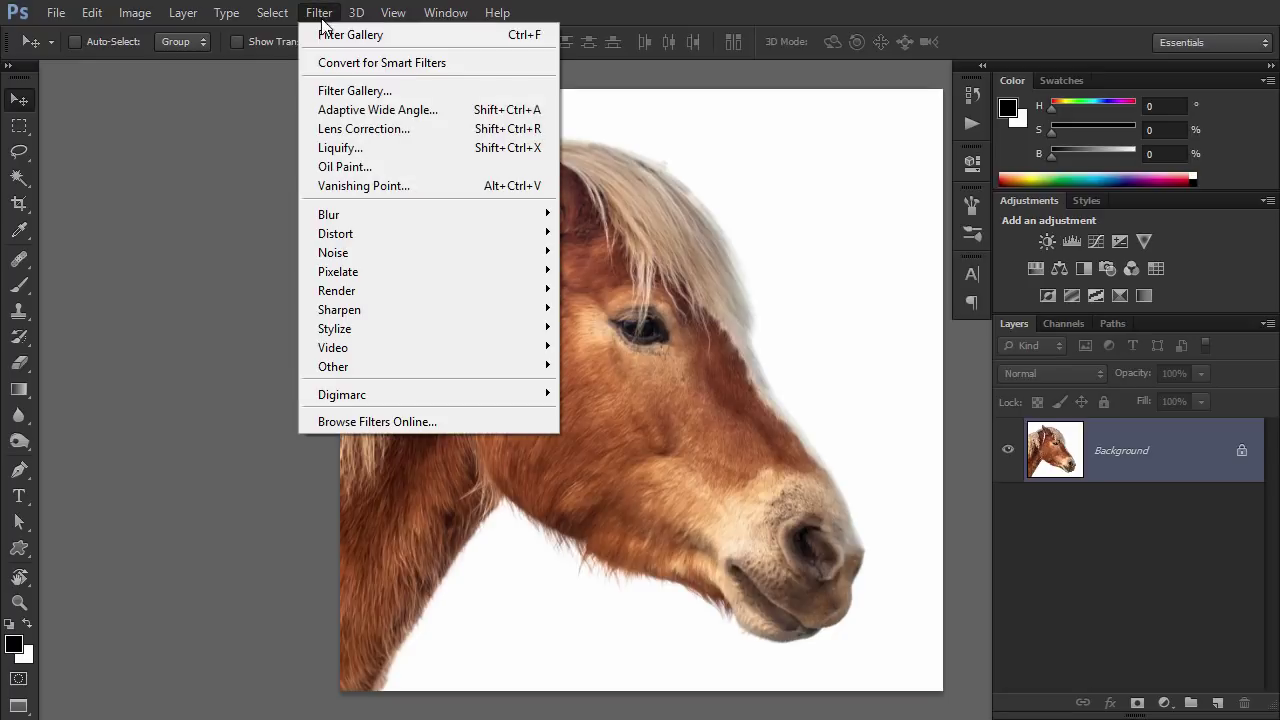
left_click(332, 91)
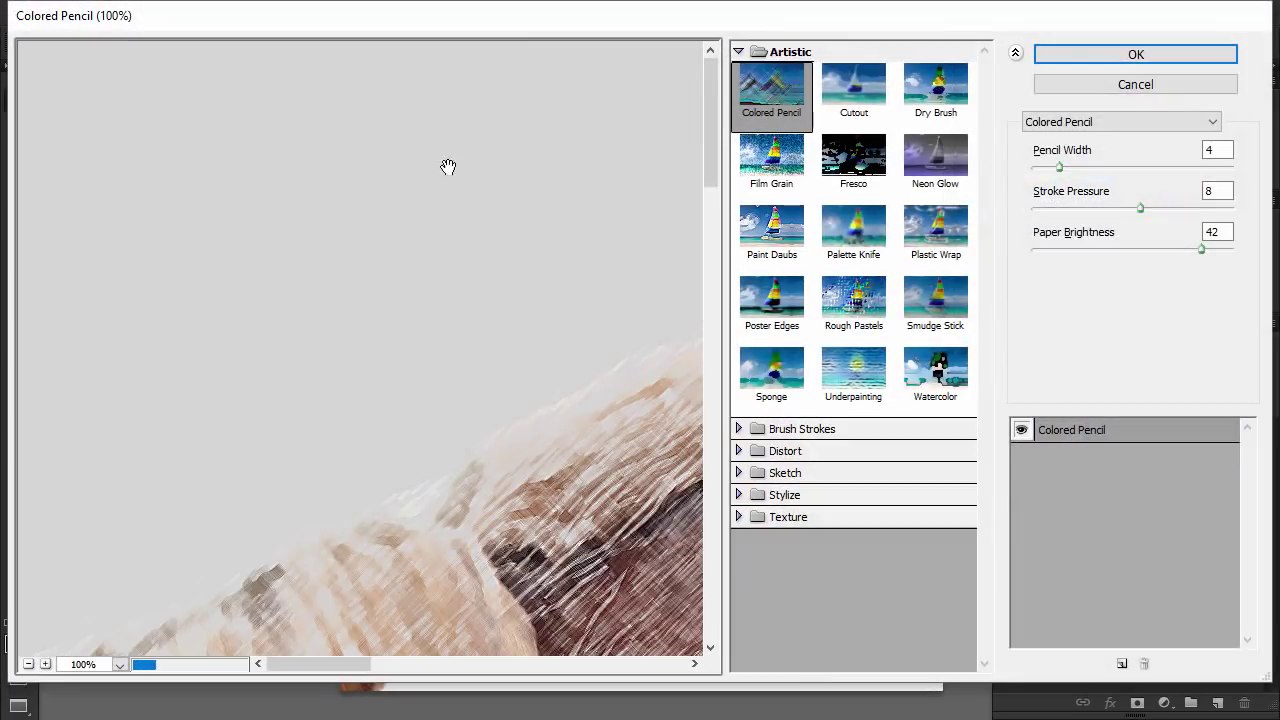
left_click(738, 51)
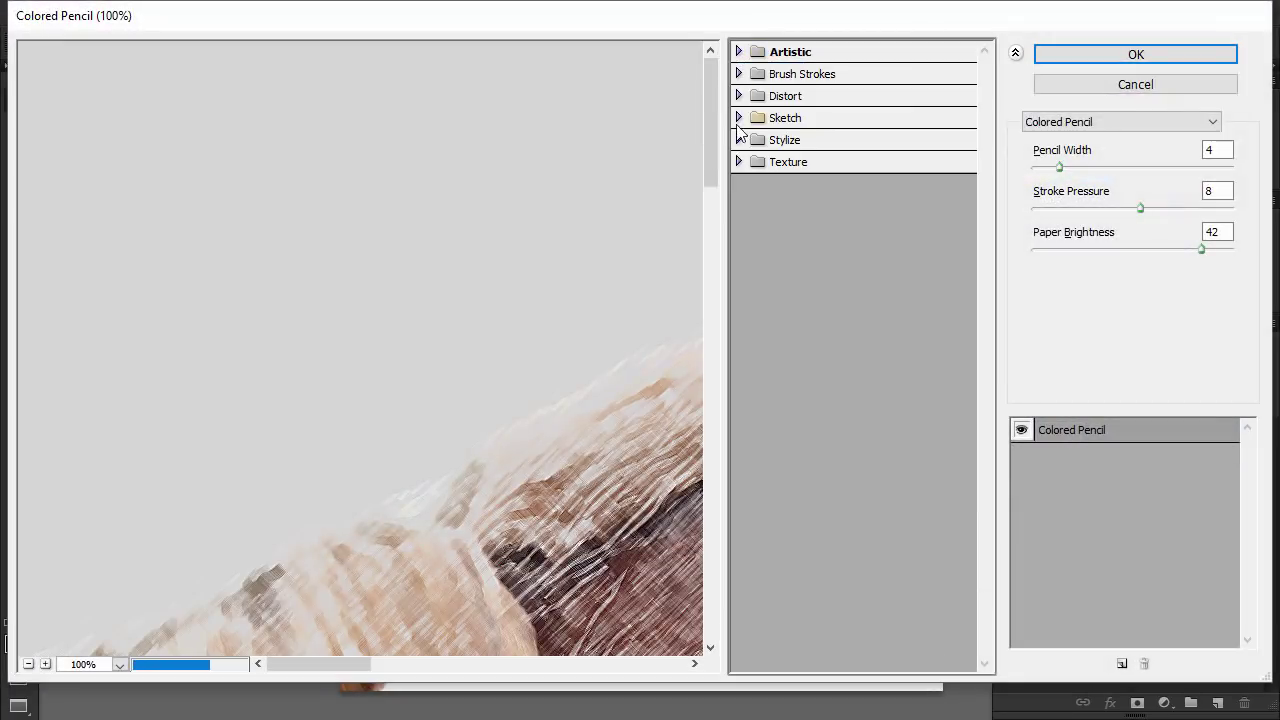
left_click(739, 120)
left_click(768, 305)
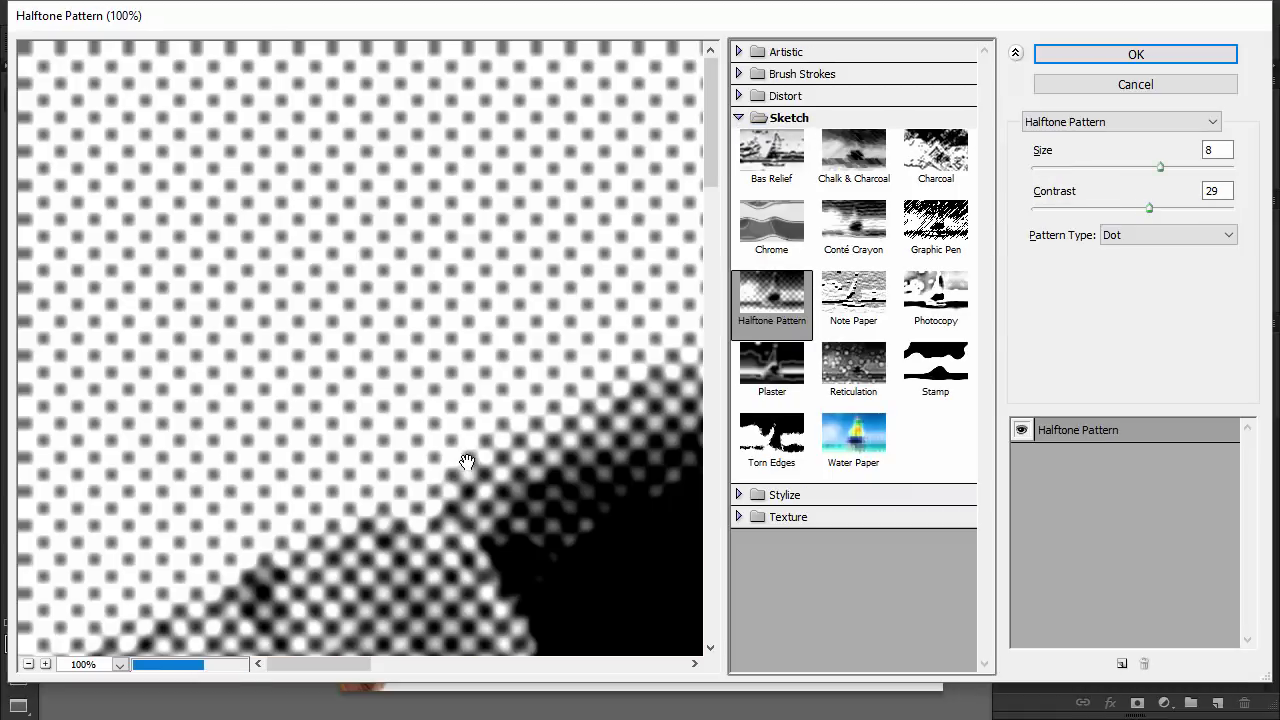
- Set the Halftone Pattern size to 5 and contrast to 17, and apply the filter to the image
left_click(29, 664)
left_click(29, 664)
left_click(29, 664)
left_click(29, 664)
scroll(380, 449, "down", 2)
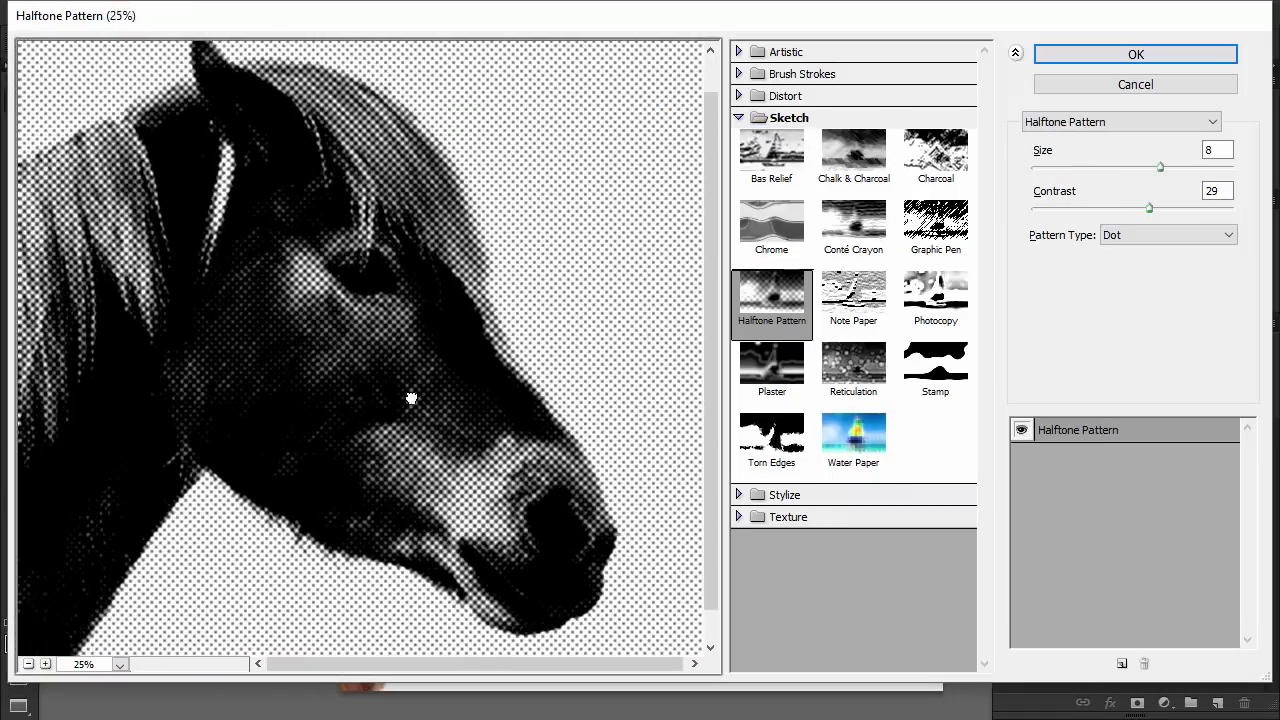
left_click_drag(1160, 167, 1130, 209)
left_click(1150, 209)
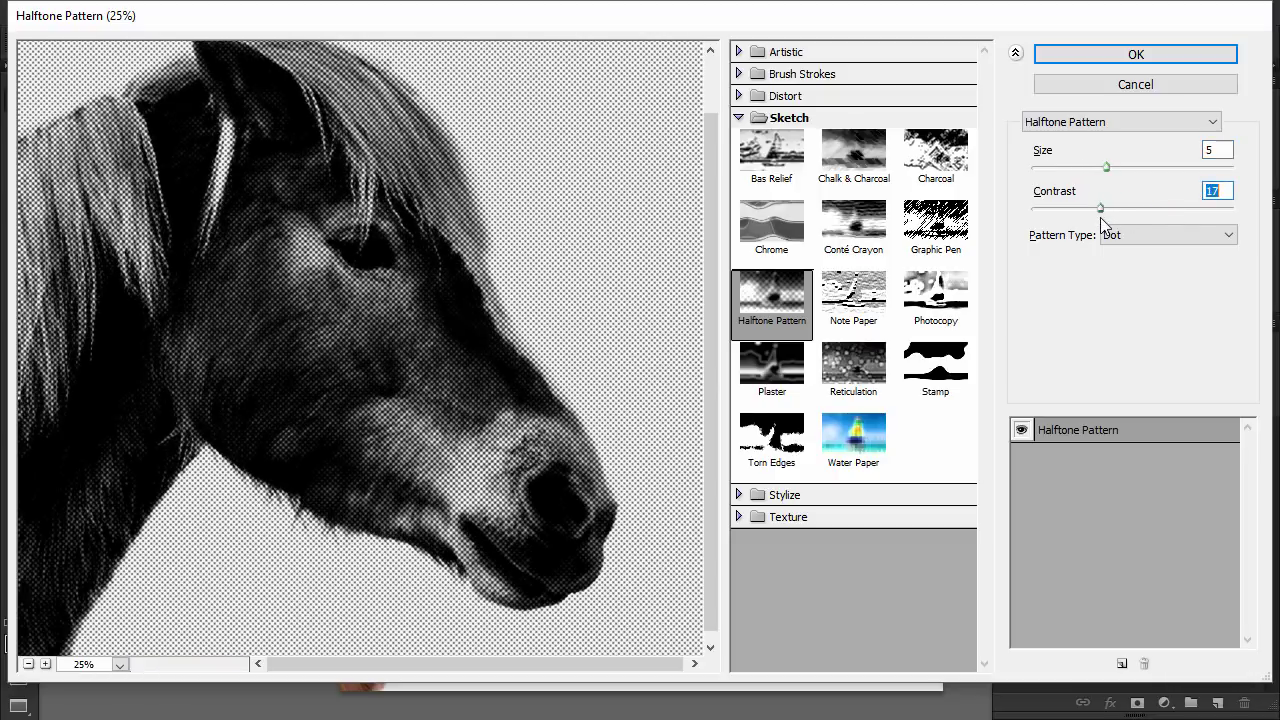
left_click(1089, 50)
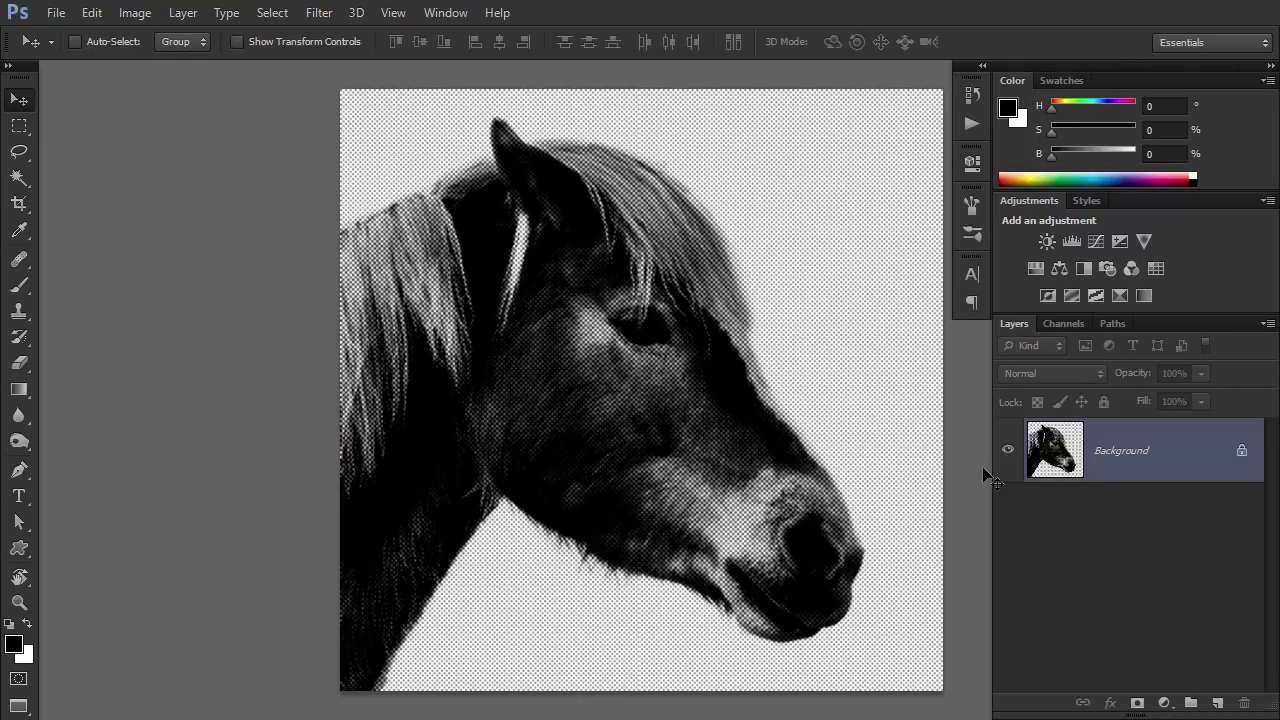
left_click(1099, 300)
left_click_drag(802, 320, 701, 321)
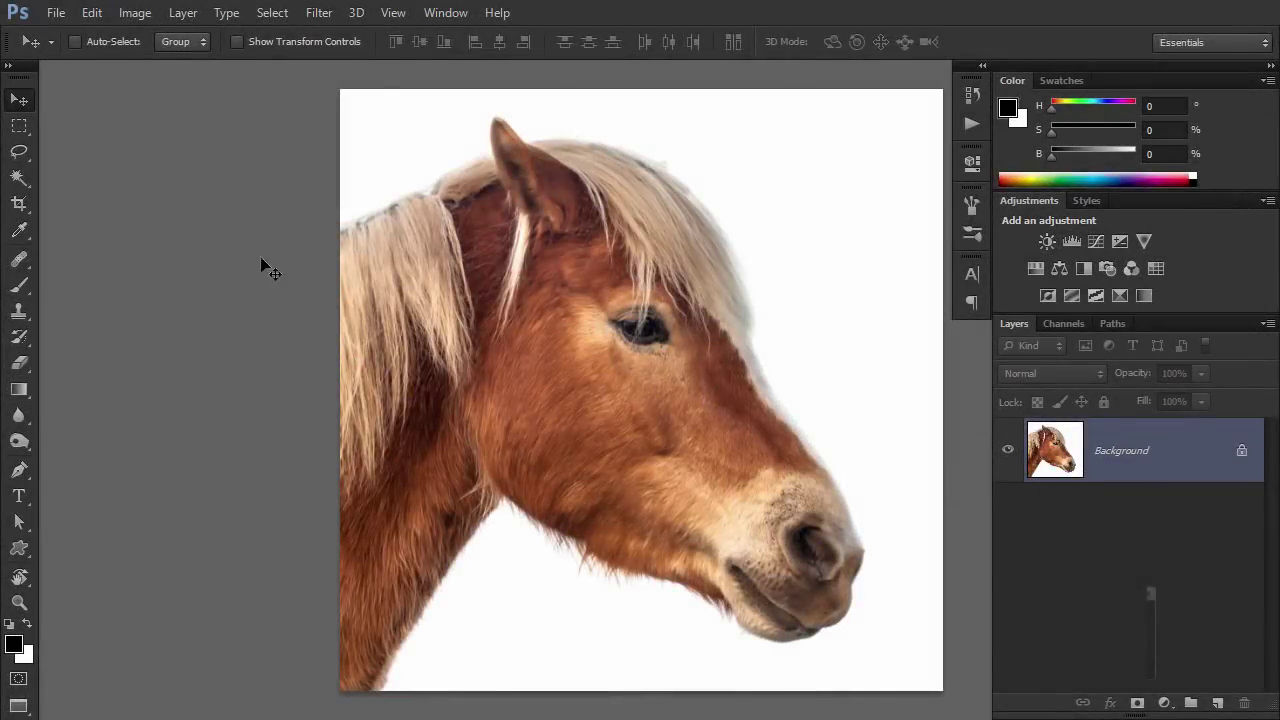
- Desaturate the color horse image
left_click(135, 12)
mouse_move(152, 63)
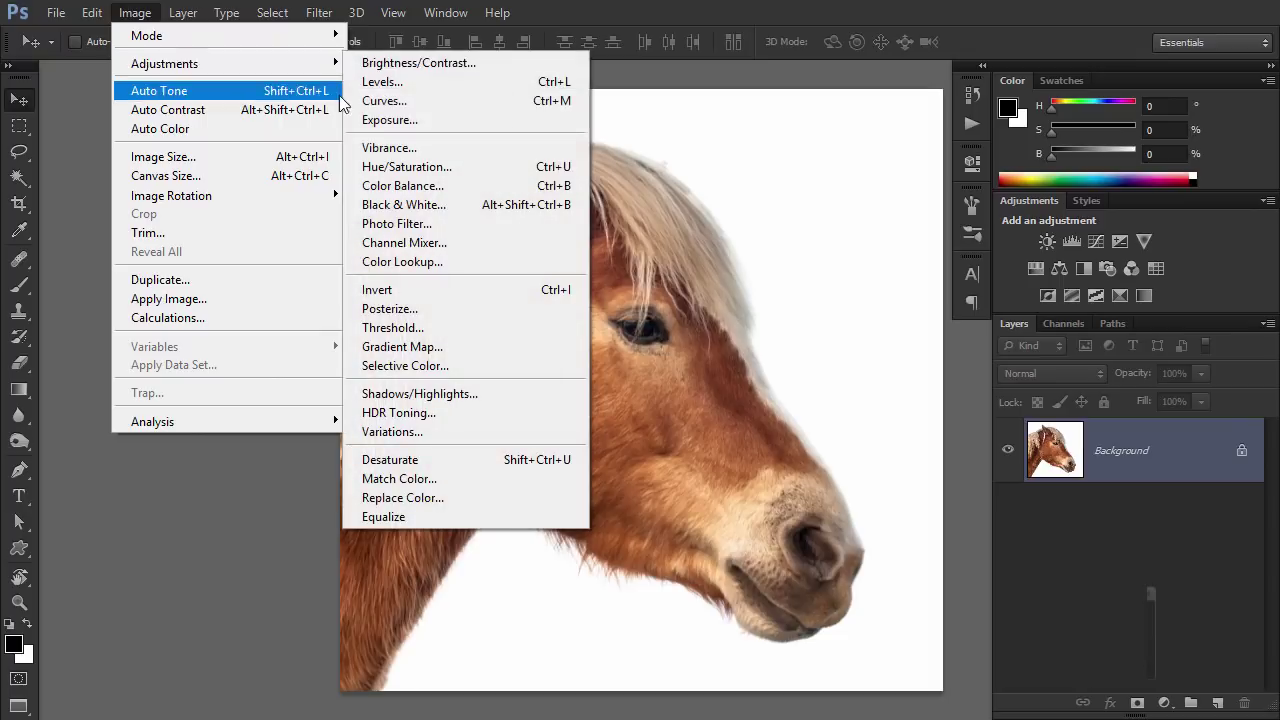
left_click(409, 458)
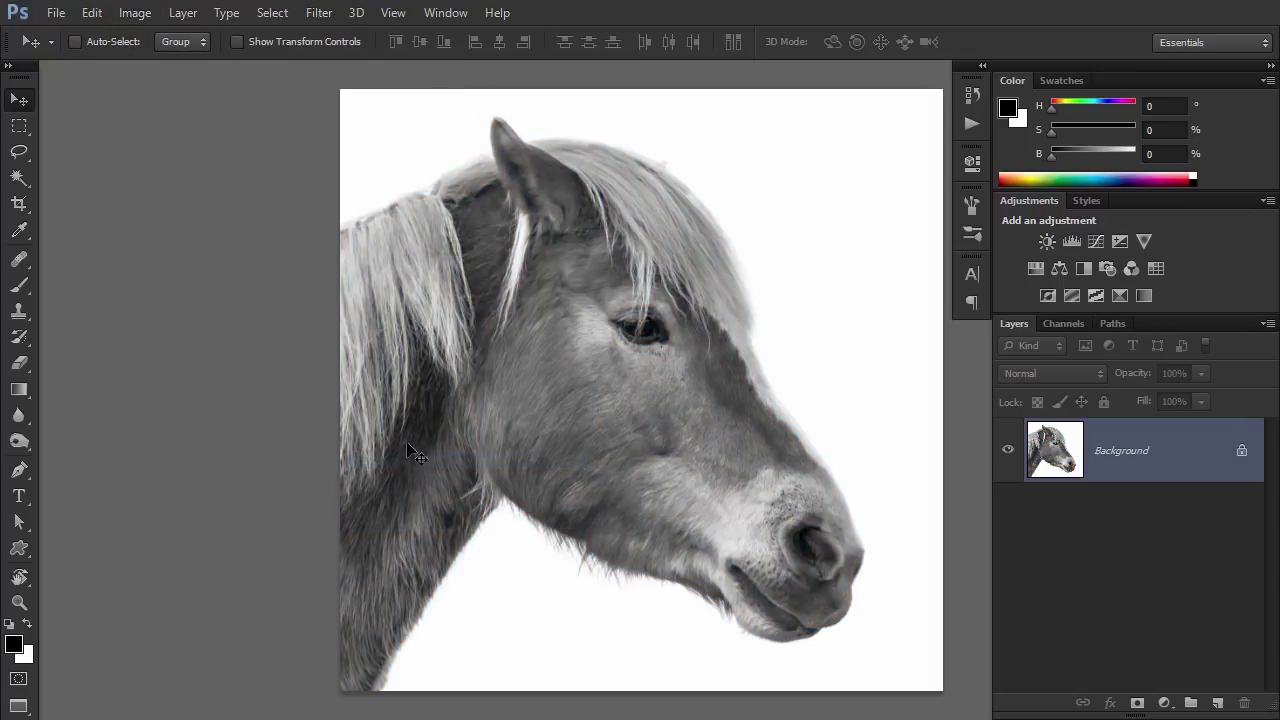
- Apply the Color Halftone filter to the desaturated horse with maximum radius 20 pixels and a screen angle of 0 for channels 1 to 4
left_click(319, 13)
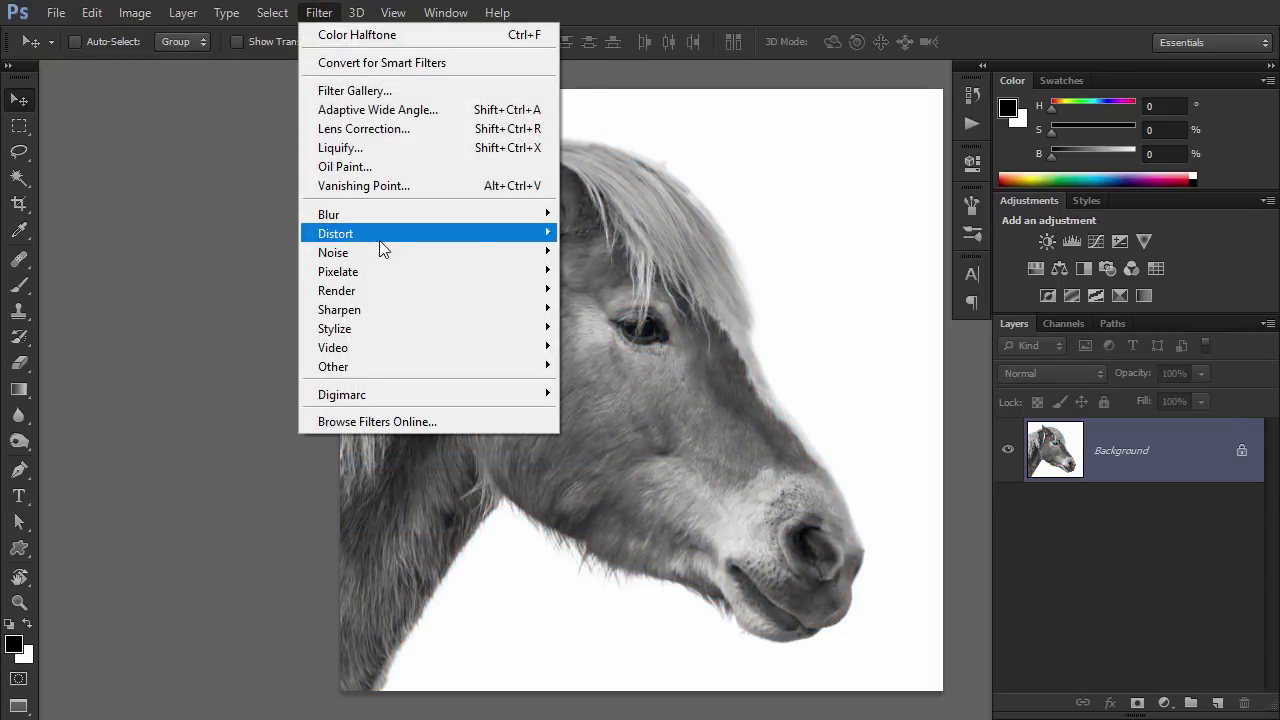
mouse_move(379, 269)
left_click(585, 270)
key("Tab")
type("0")
key("Tab")
type("0")
key("Tab")
type("0")
key("Tab")
type("0")
key("Tab")
type("20")
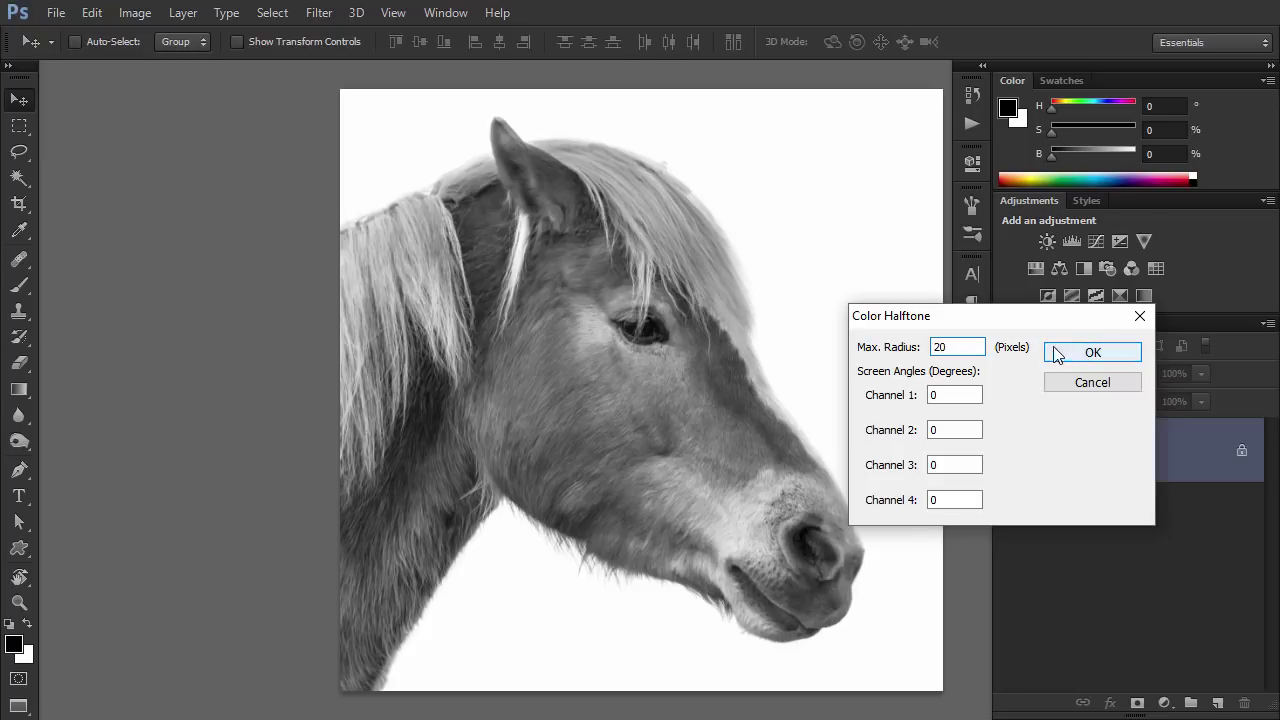
left_click(1052, 352)
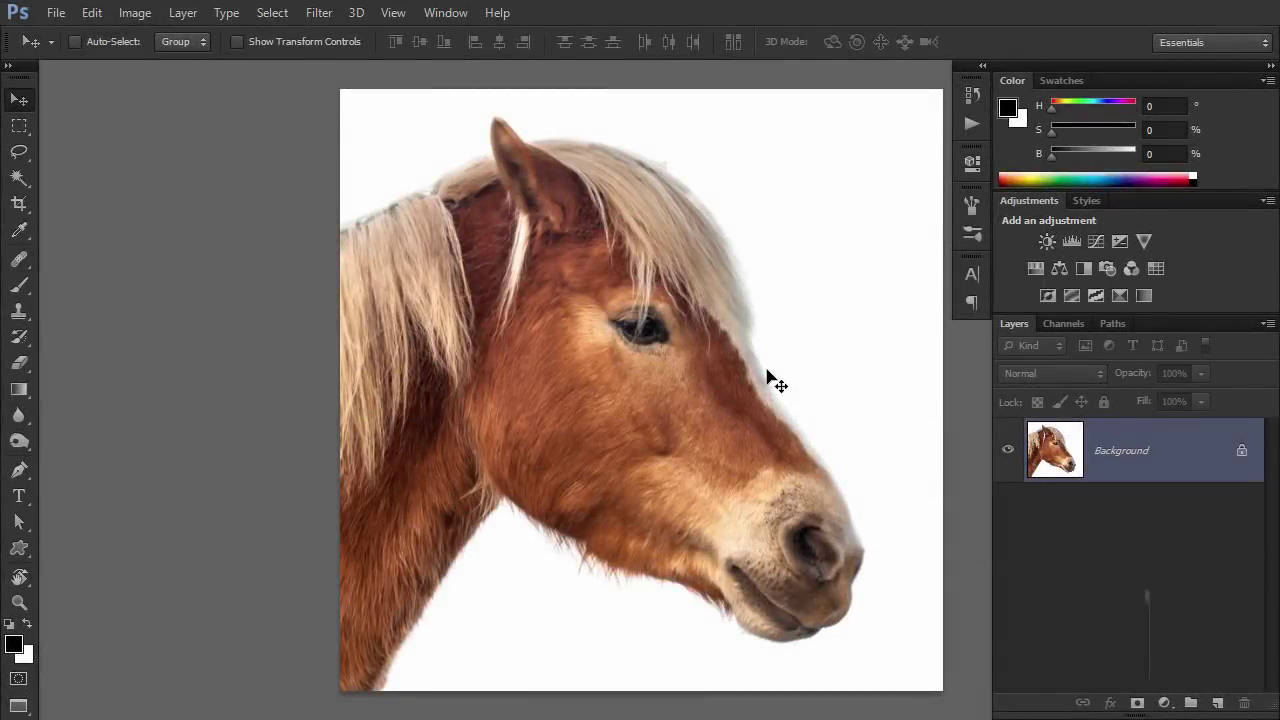
- Convert the color horse image to Grayscale mode and discard its color information
left_click(135, 13)
mouse_move(148, 38)
left_click(405, 54)
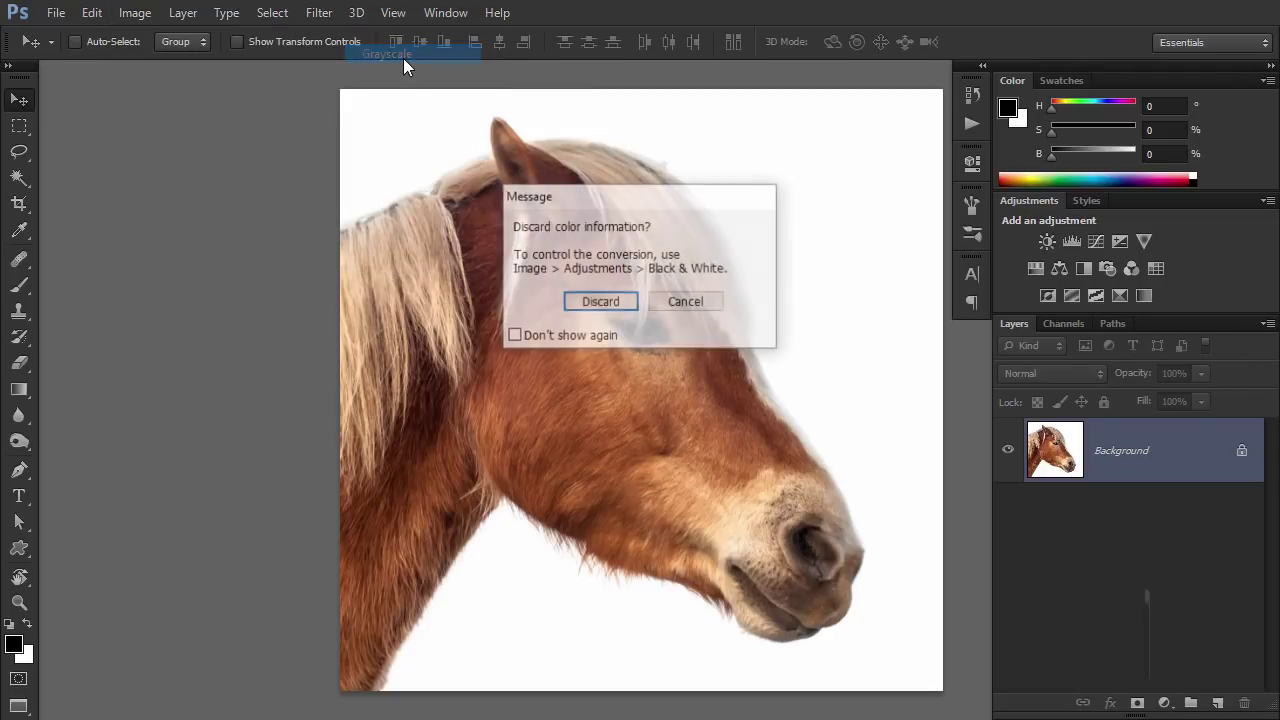
left_click(585, 302)
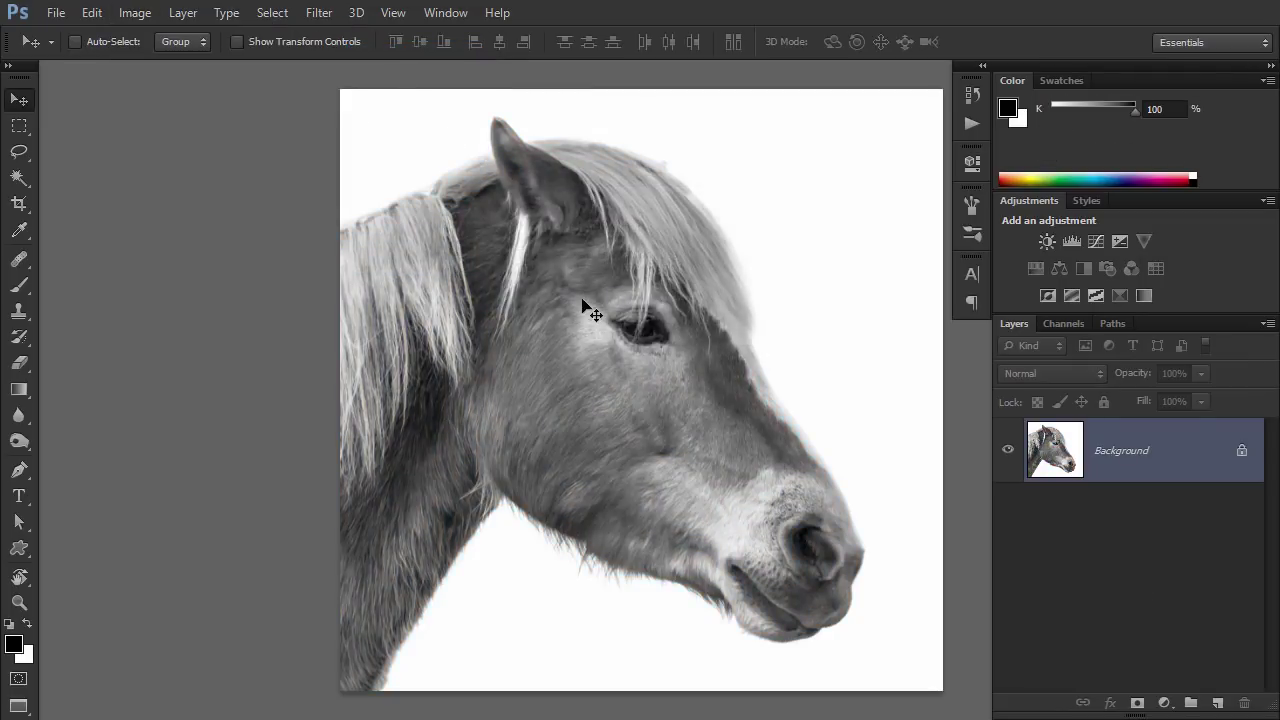
- Convert the grayscale image to Bitmap mode with an output of 300 pixels/inch and the Halftone Screen method
left_click(135, 13)
mouse_move(150, 37)
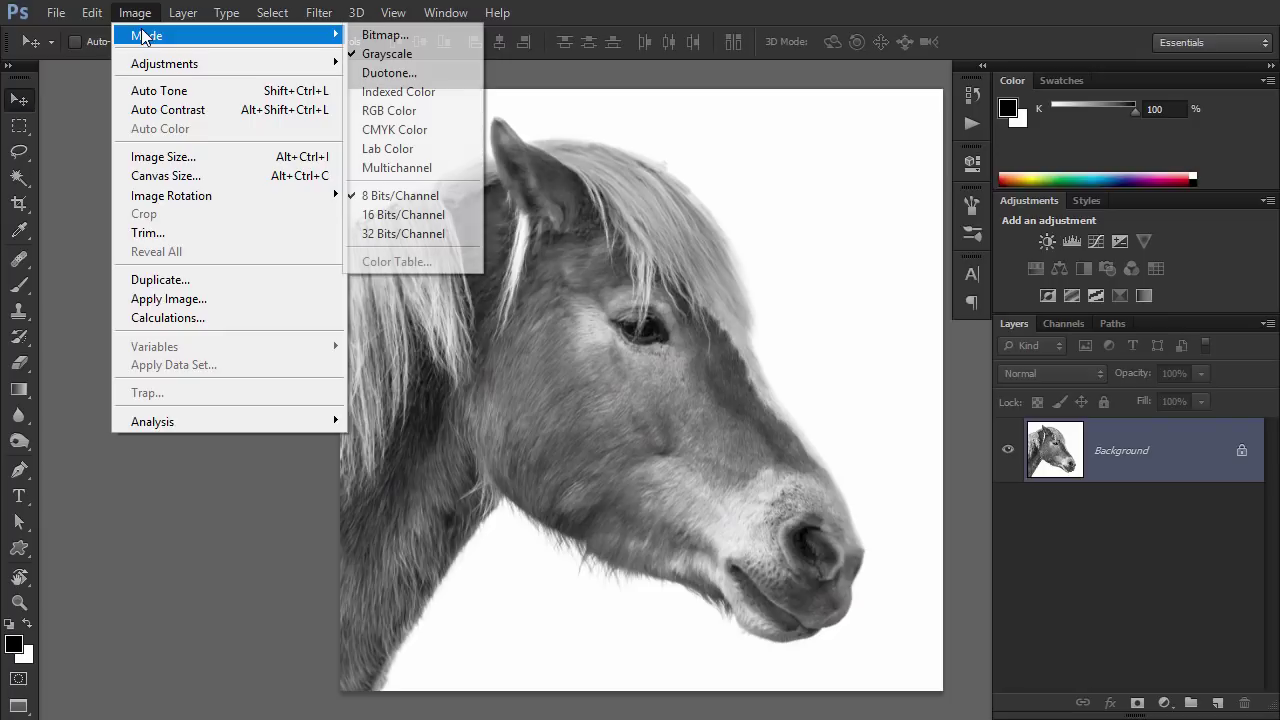
left_click(390, 36)
left_click_drag(1052, 262, 884, 151)
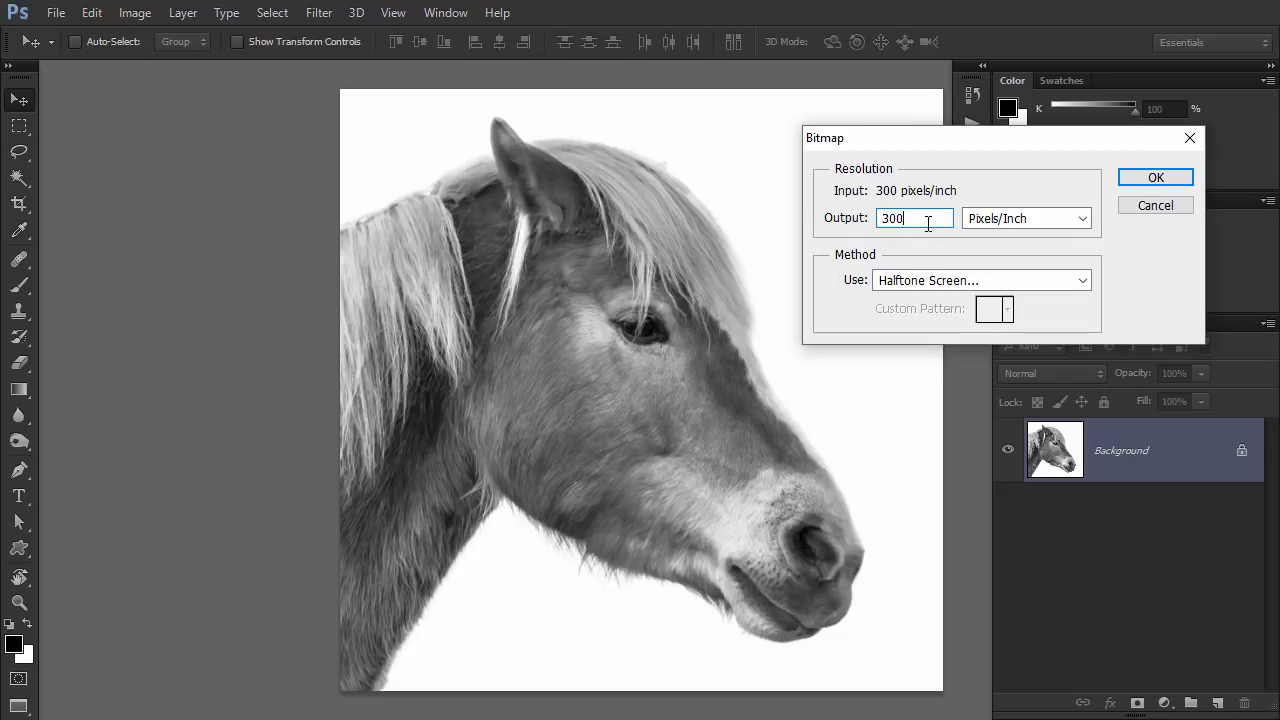
left_click(963, 281)
left_click(960, 285)
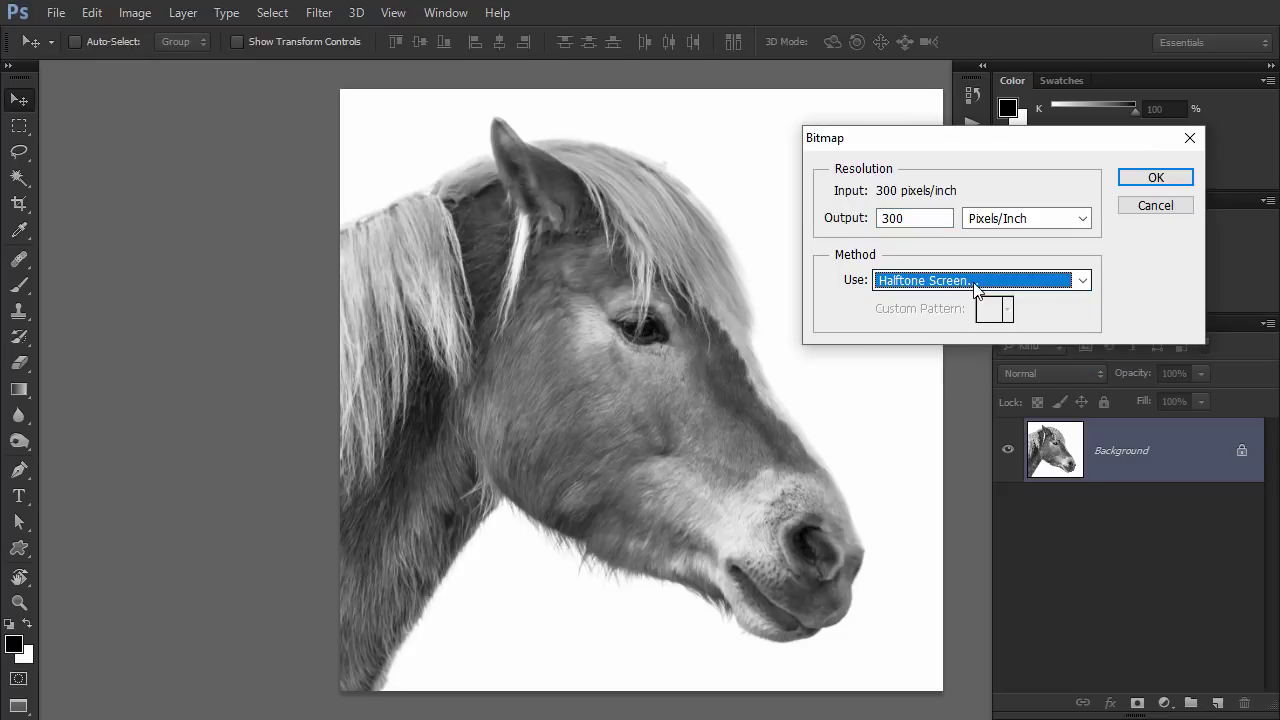
left_click(1127, 178)
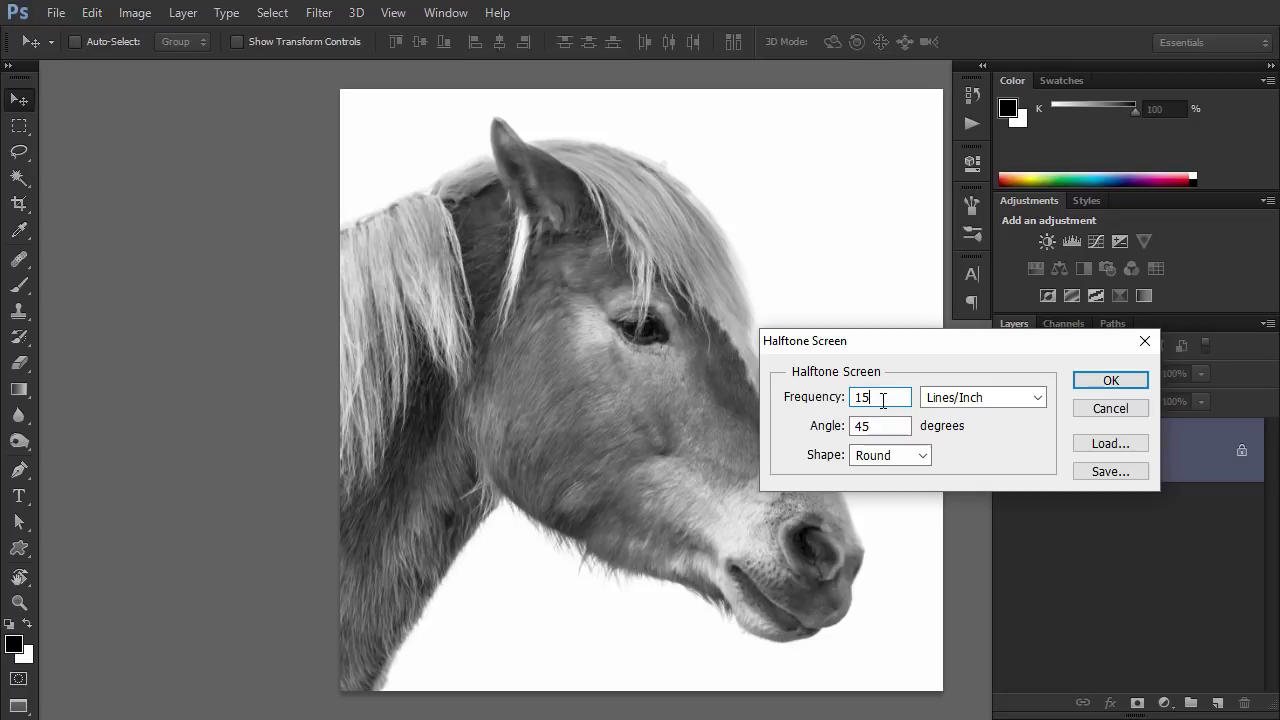
- Apply the halftone screen with a frequency of 15 lines/inch, an angle of 45 degrees and the Round shape
left_click(920, 456)
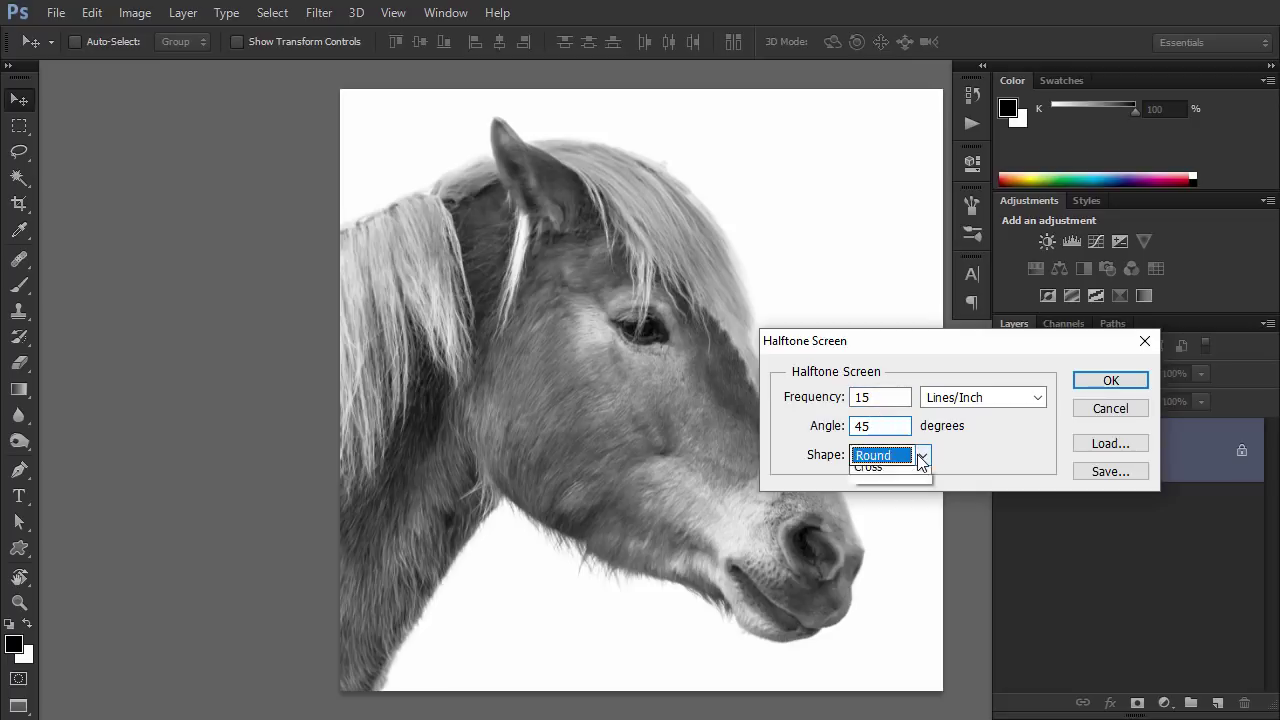
left_click(920, 458)
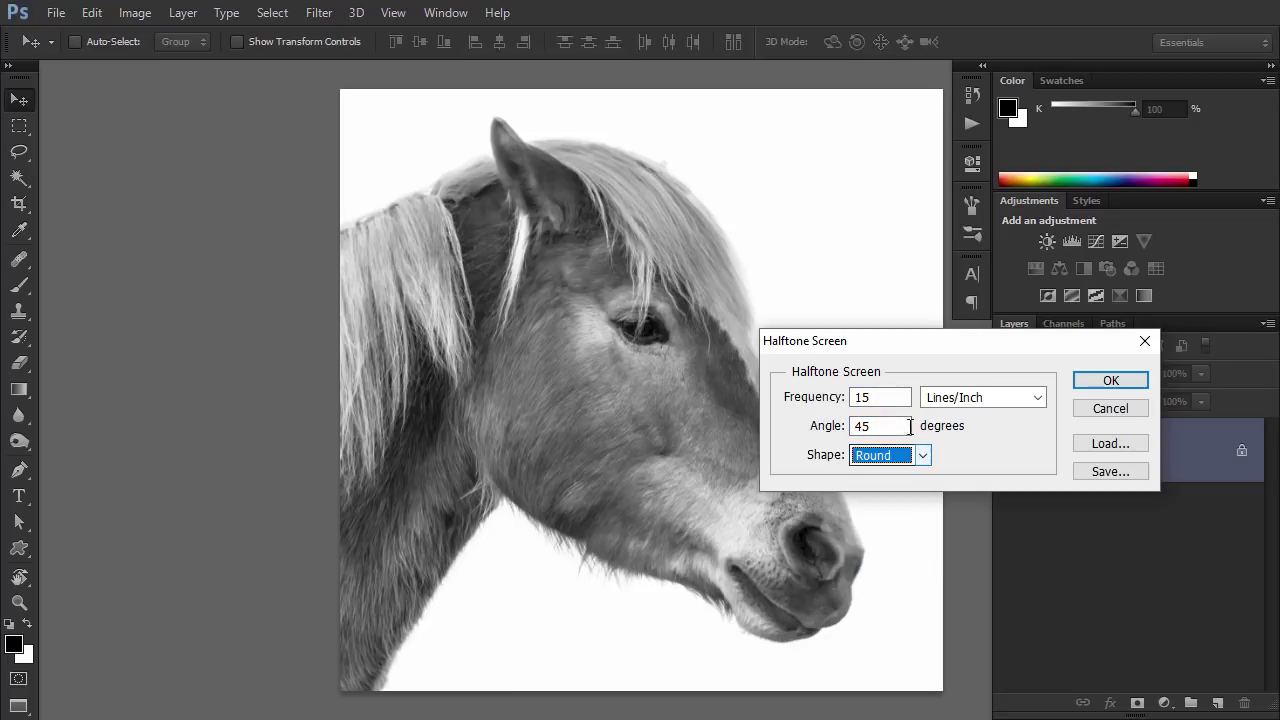
left_click(1098, 379)
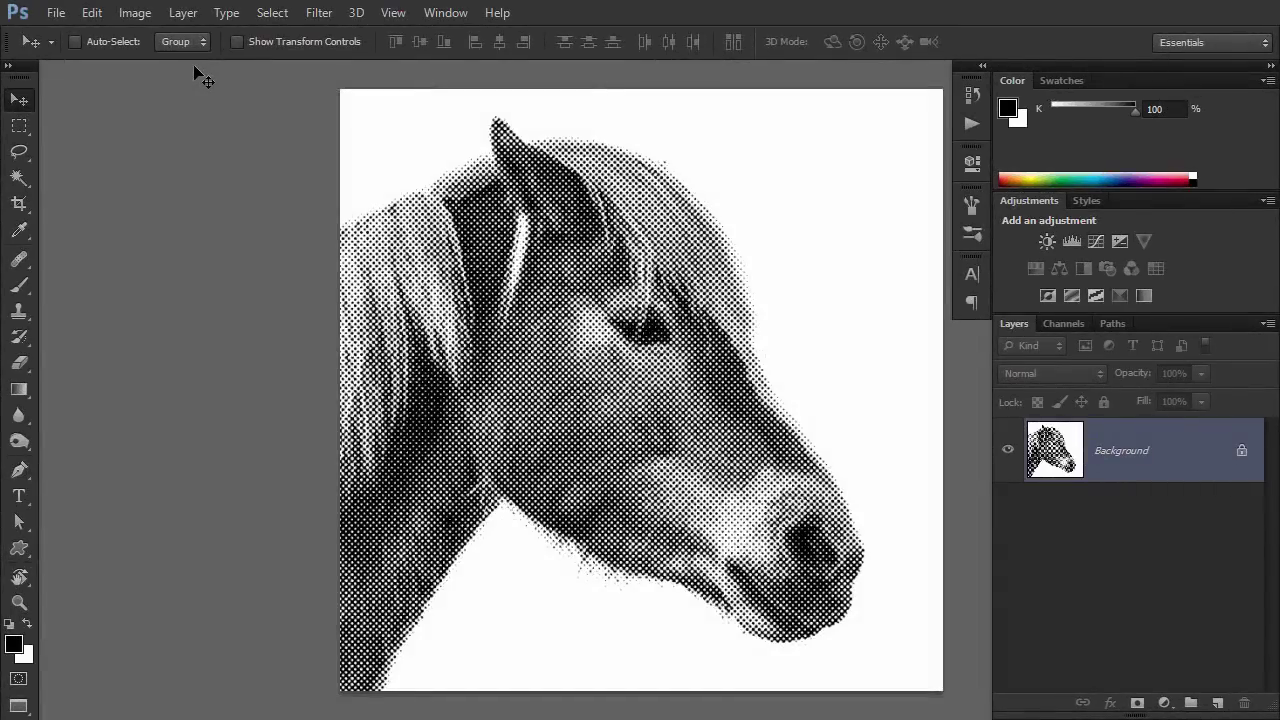
- Convert the halftoned image to RGB Color mode
left_click(135, 12)
mouse_move(150, 38)
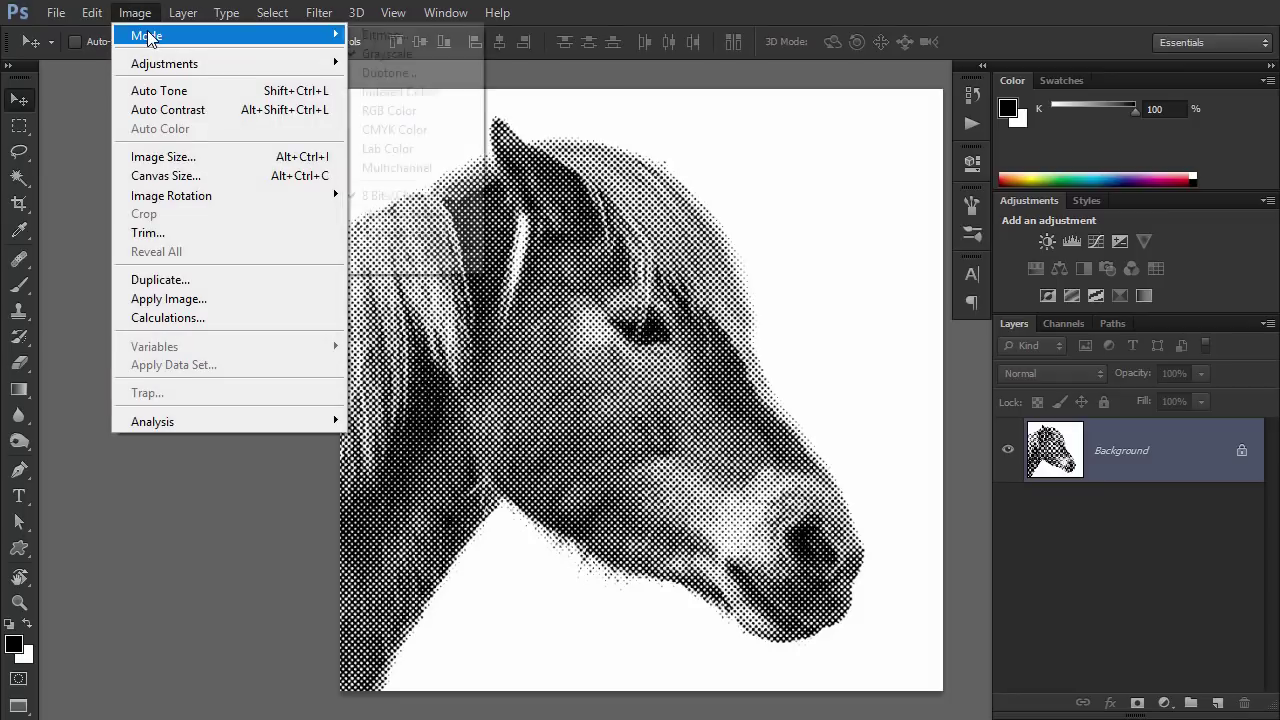
left_click(412, 111)
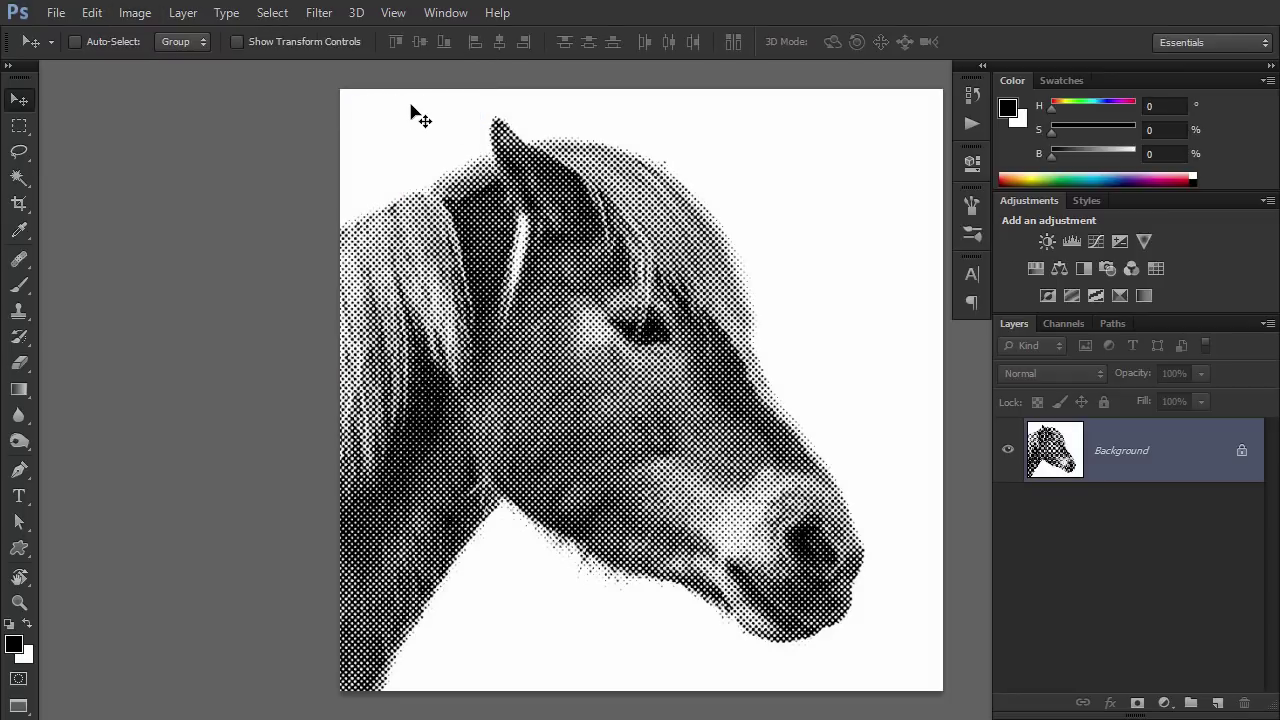
- Draw a blue-red-yellow linear gradient in Screen mode from the upper left of the halftoned image down to its lower edge
left_click(21, 390)
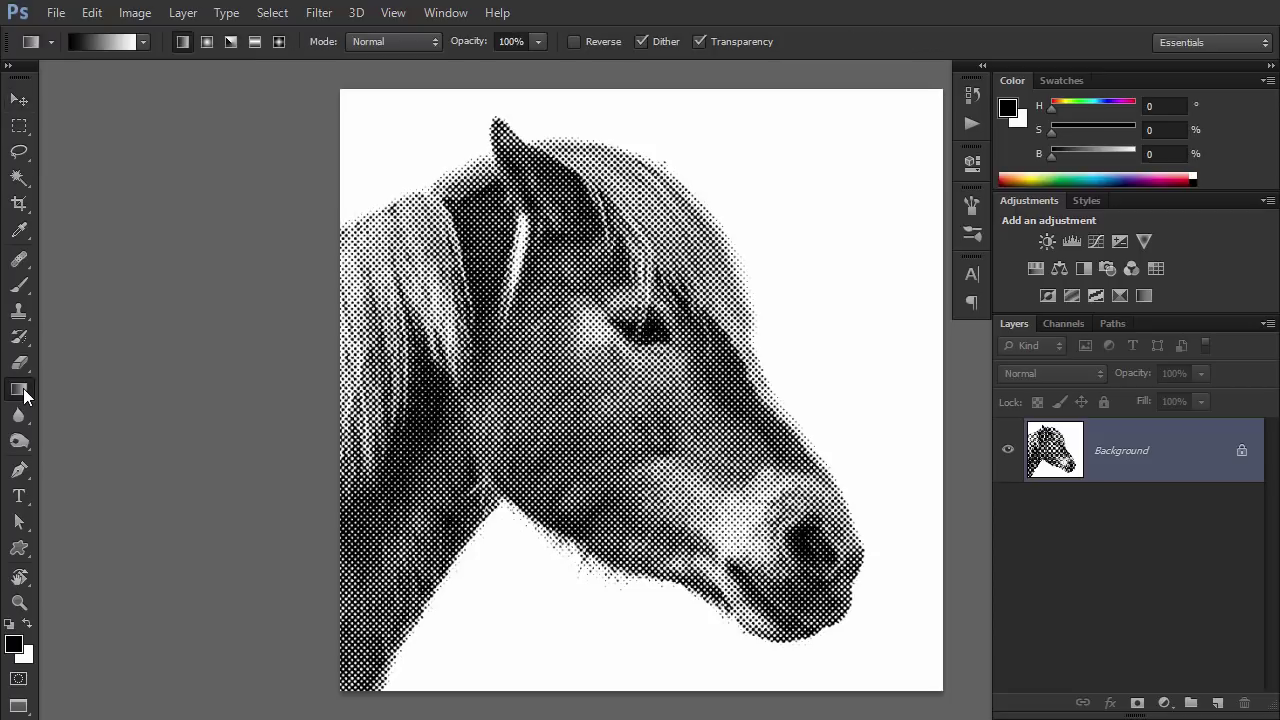
left_click(143, 42)
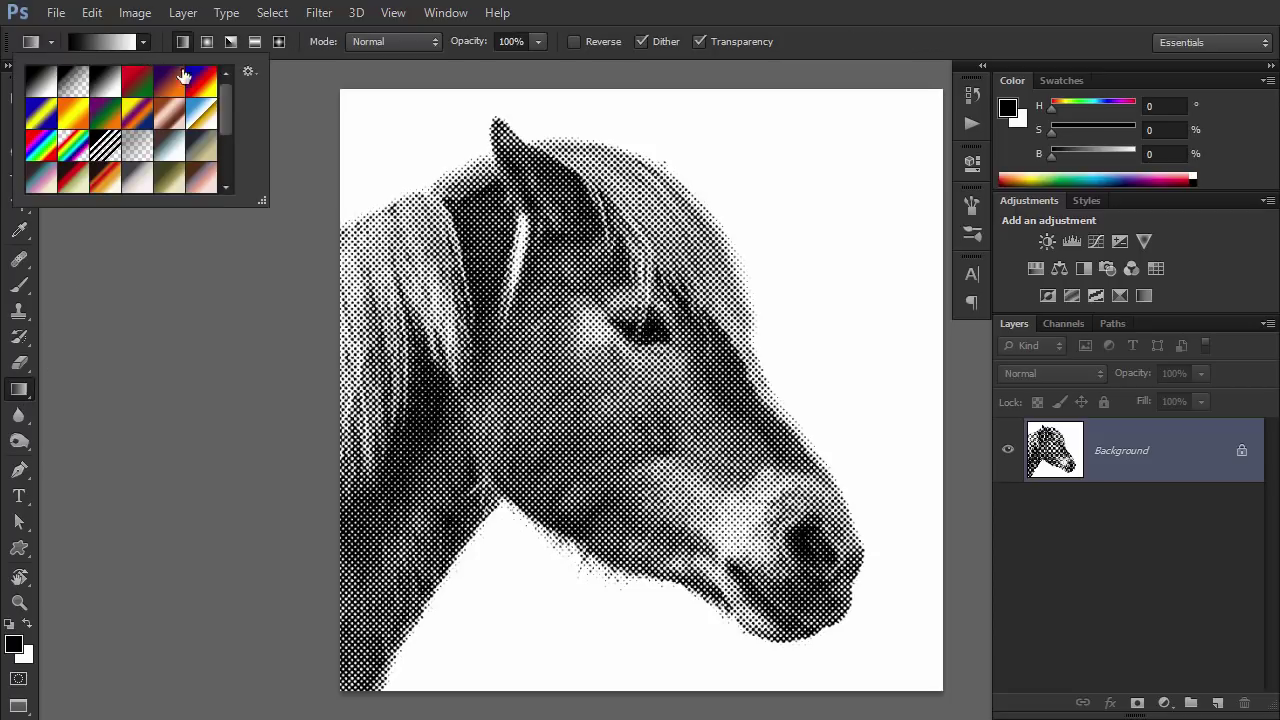
left_click(201, 82)
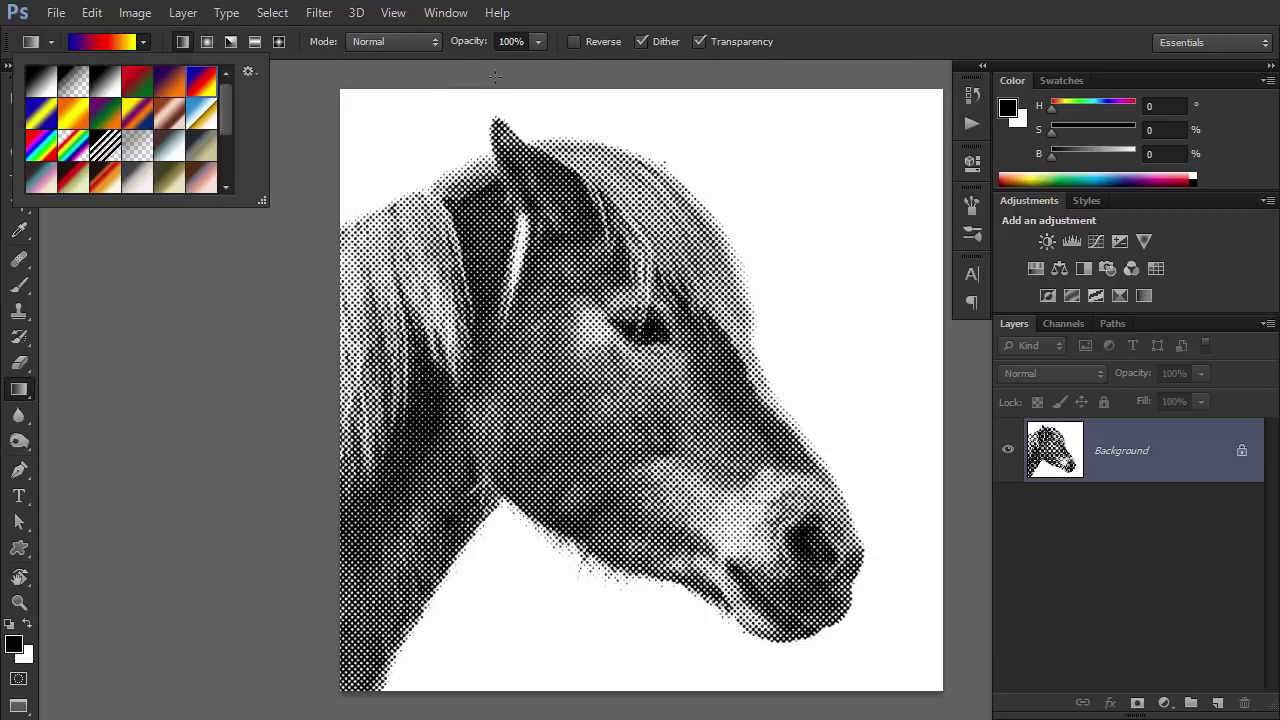
left_click(421, 40)
left_click(390, 238)
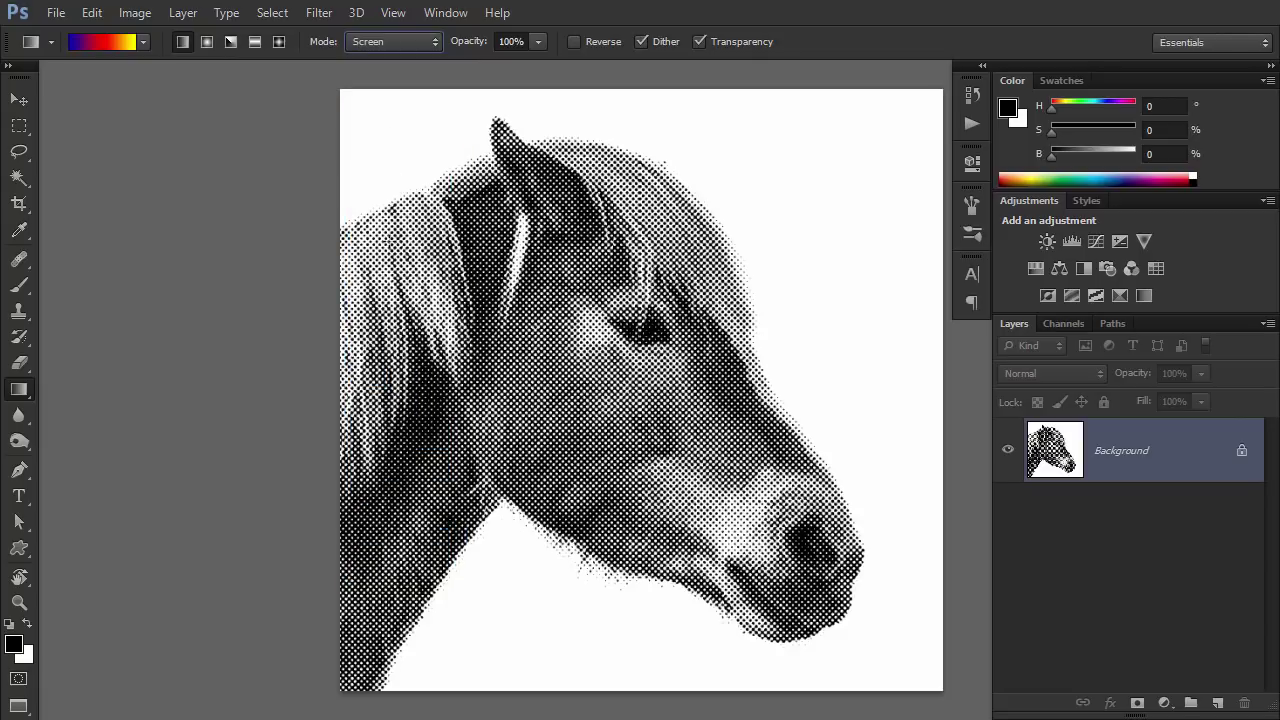
left_click_drag(418, 136, 657, 682)
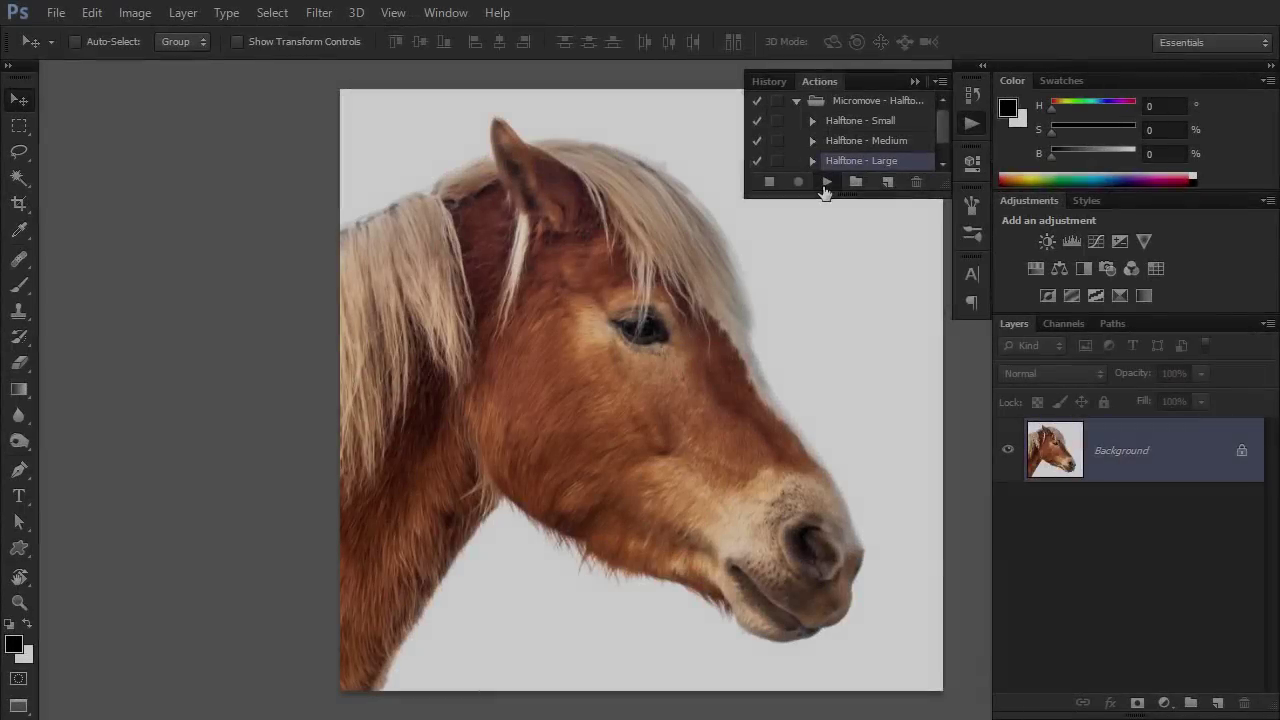
- Run the Halftone - Large action on the original color horse image
left_click(826, 182)
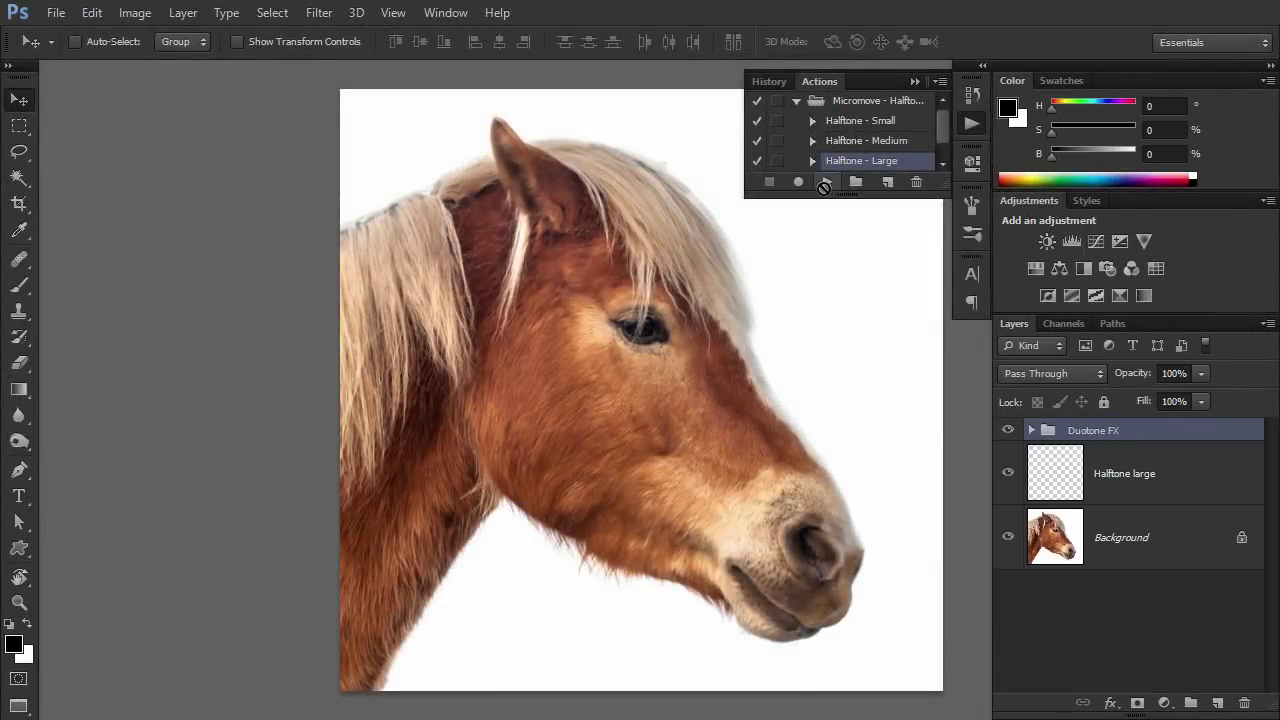
- Expand the Duotone FX group and preview its black & white gradient layer on the halftoned horse, hiding it again
left_click(1034, 438)
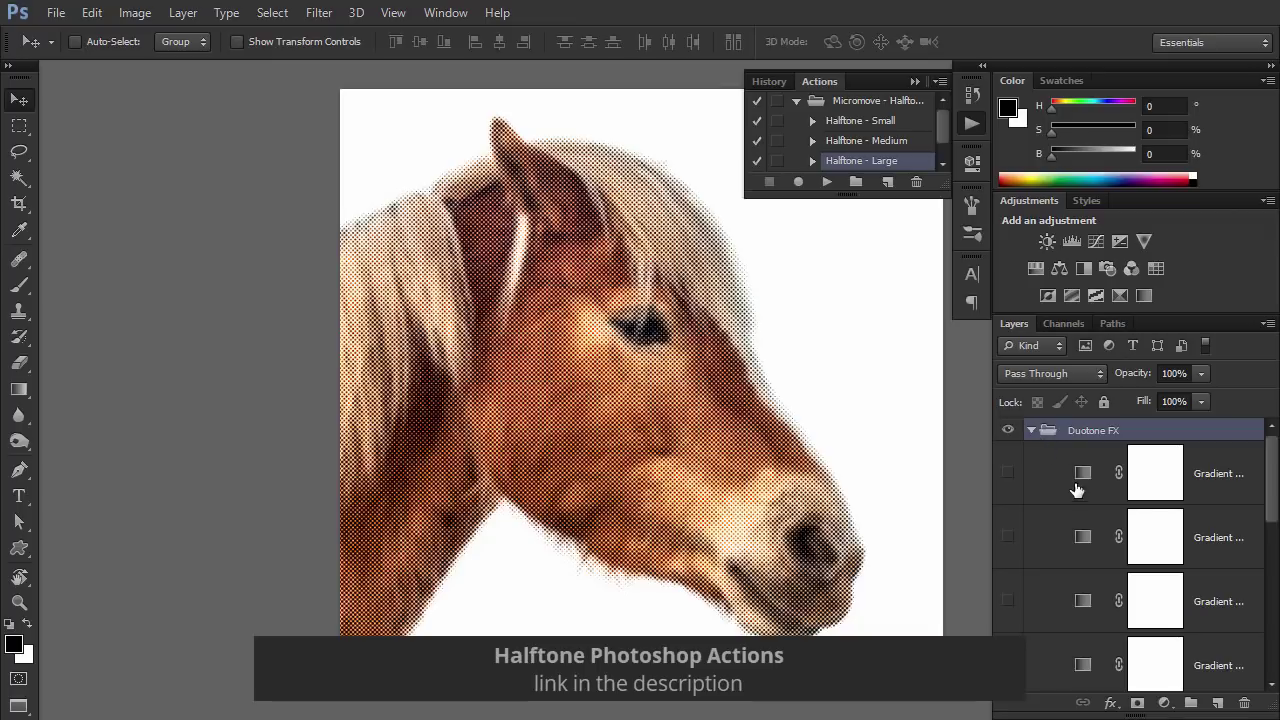
scroll(1077, 491, "down", 2)
left_click(1008, 571)
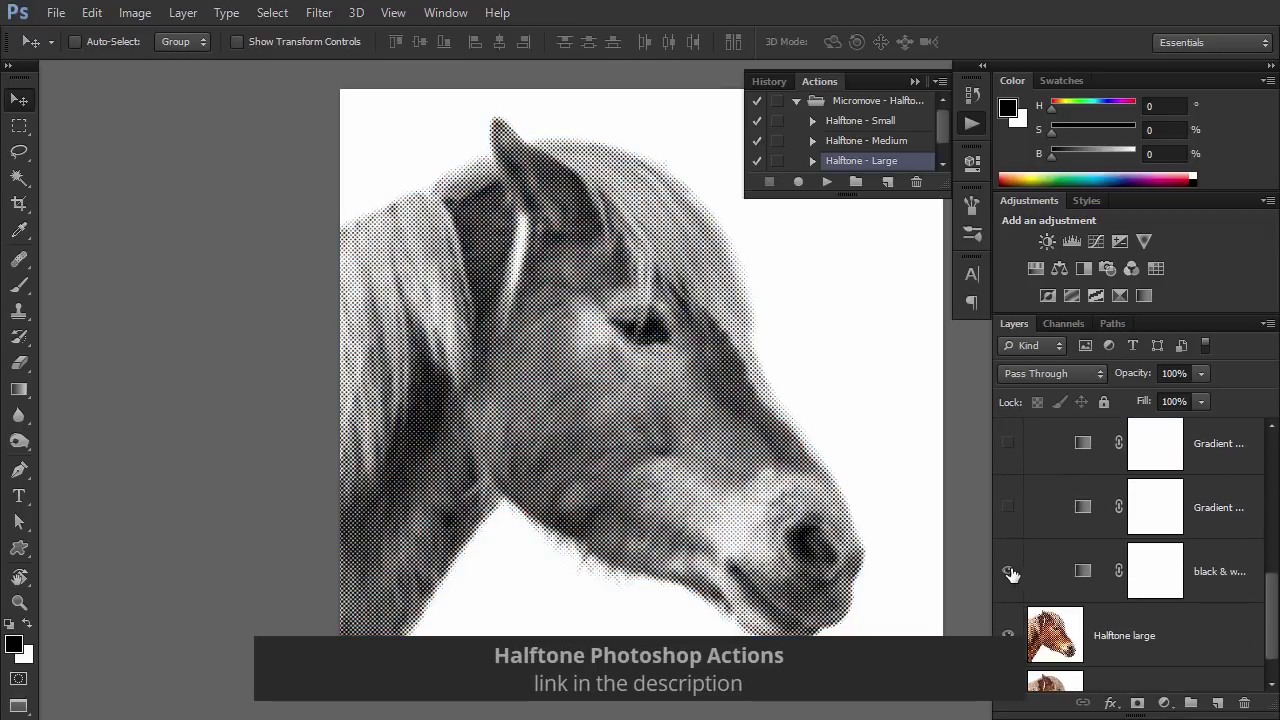
left_click(1008, 571)
- Preview the gradient layers directly above the black & white layer in Duotone FX, starting with the violet-and-pink one
left_click(1008, 507)
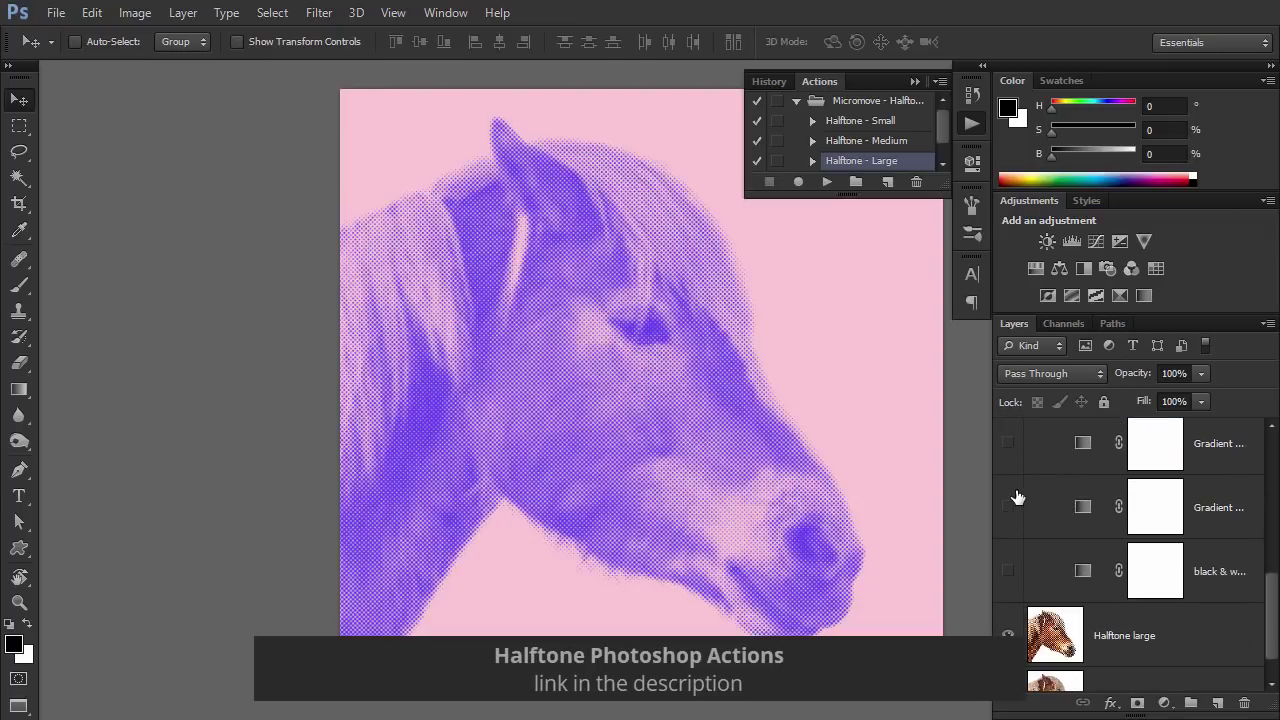
left_click(1012, 505)
left_click(1008, 443)
scroll(1006, 491, "up", 1)
left_click(1007, 489)
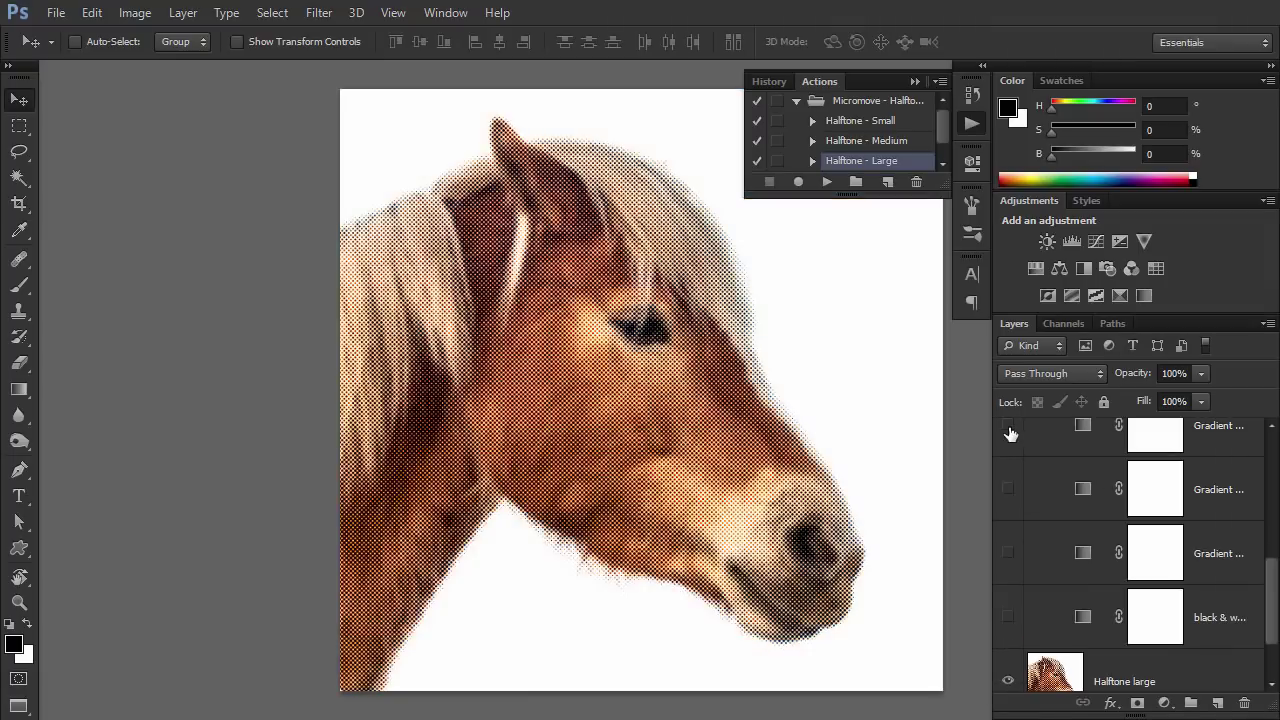
left_click(1008, 438)
- Compare the black-and-magenta and black-and-green duotones by toggling gradient layers in the middle of the Duotone FX group
scroll(1057, 520, "up", 2)
left_click(1010, 522)
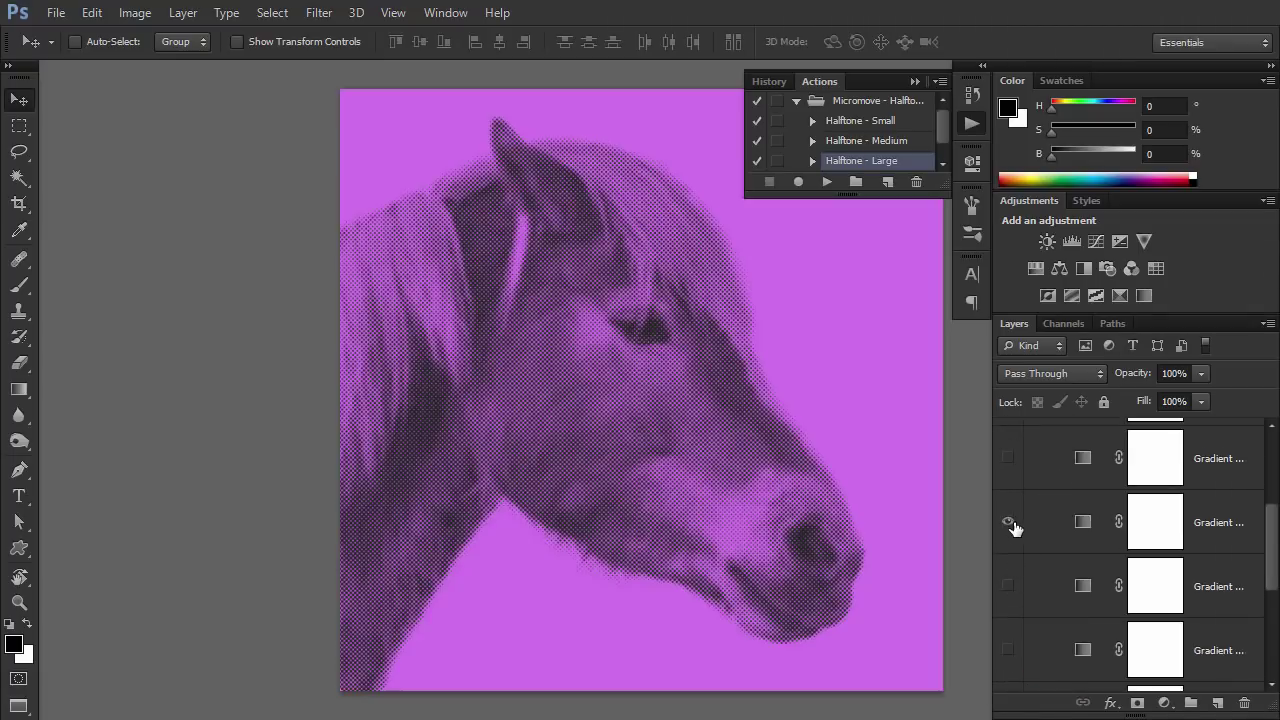
left_click(1008, 522)
scroll(1013, 528, "down", 1)
left_click(1006, 600)
left_click(1008, 529)
scroll(1041, 568, "up", 1)
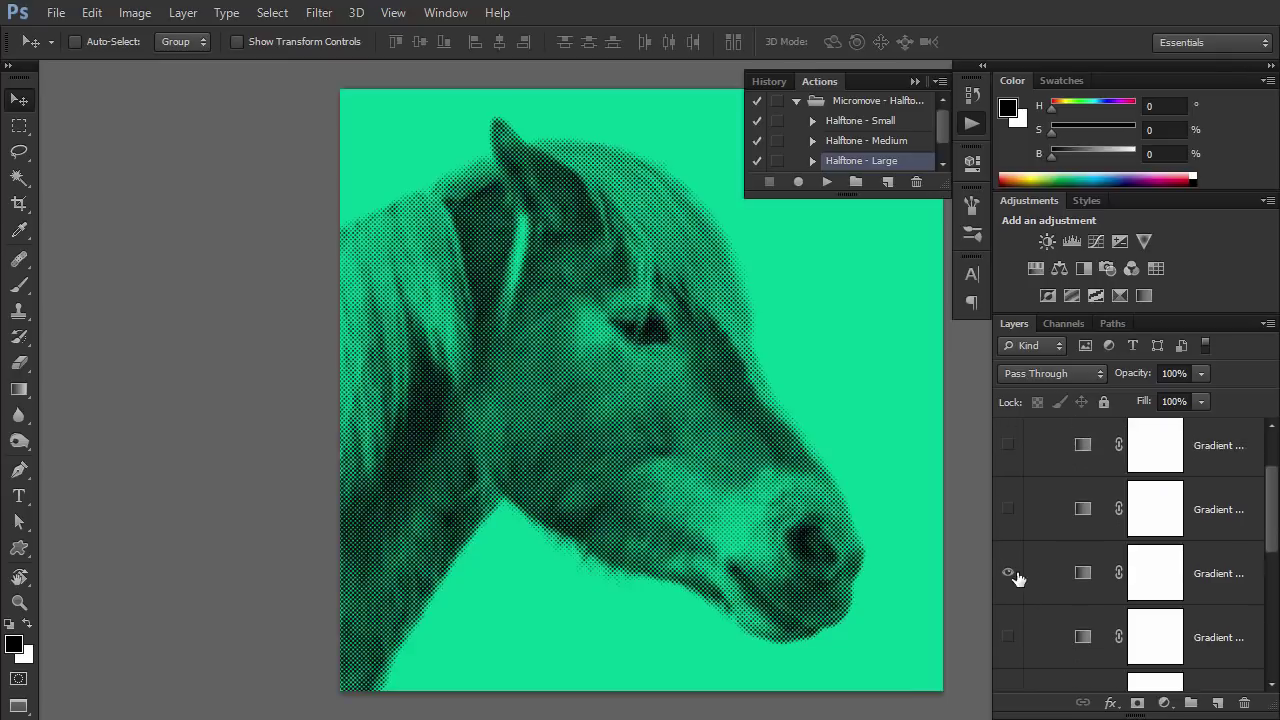
left_click(1016, 573)
- Preview the remaining gradient layers toward the top of the Duotone FX group, one at a time
left_click(1012, 507)
left_click(1012, 507)
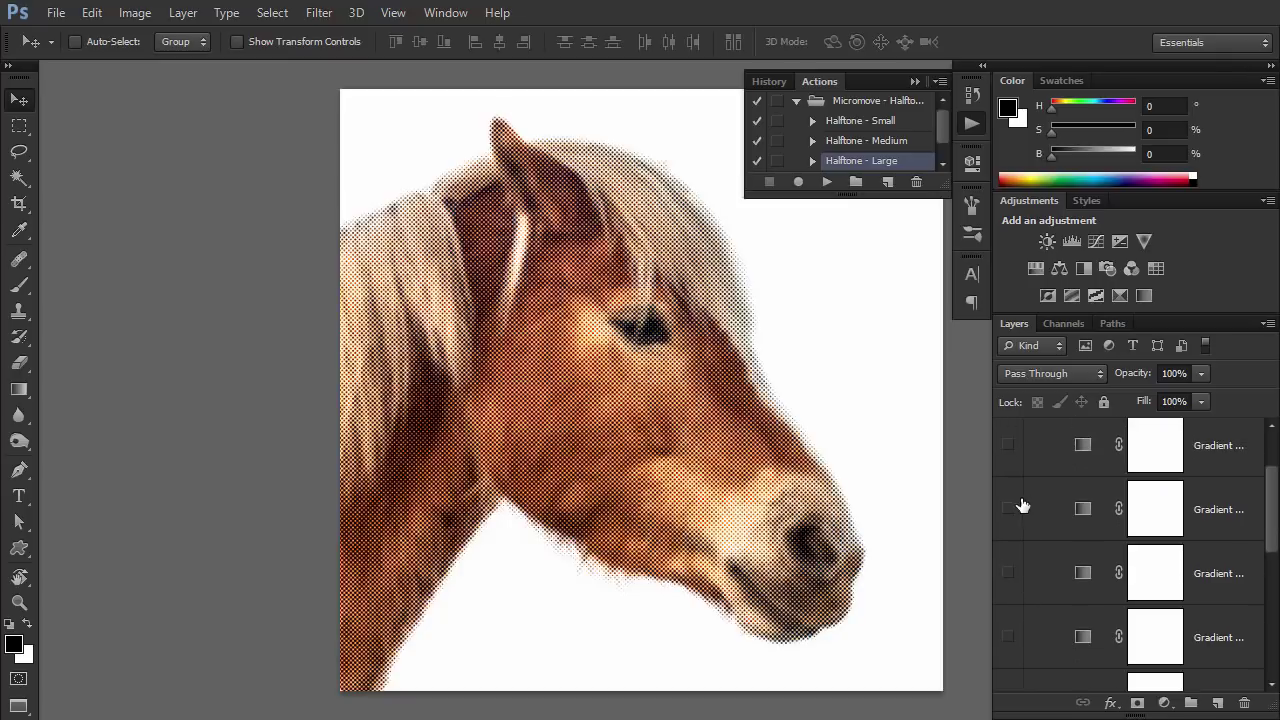
scroll(1006, 509, "up", 1)
left_click(1008, 512)
left_click(1008, 512)
left_click(1006, 451)
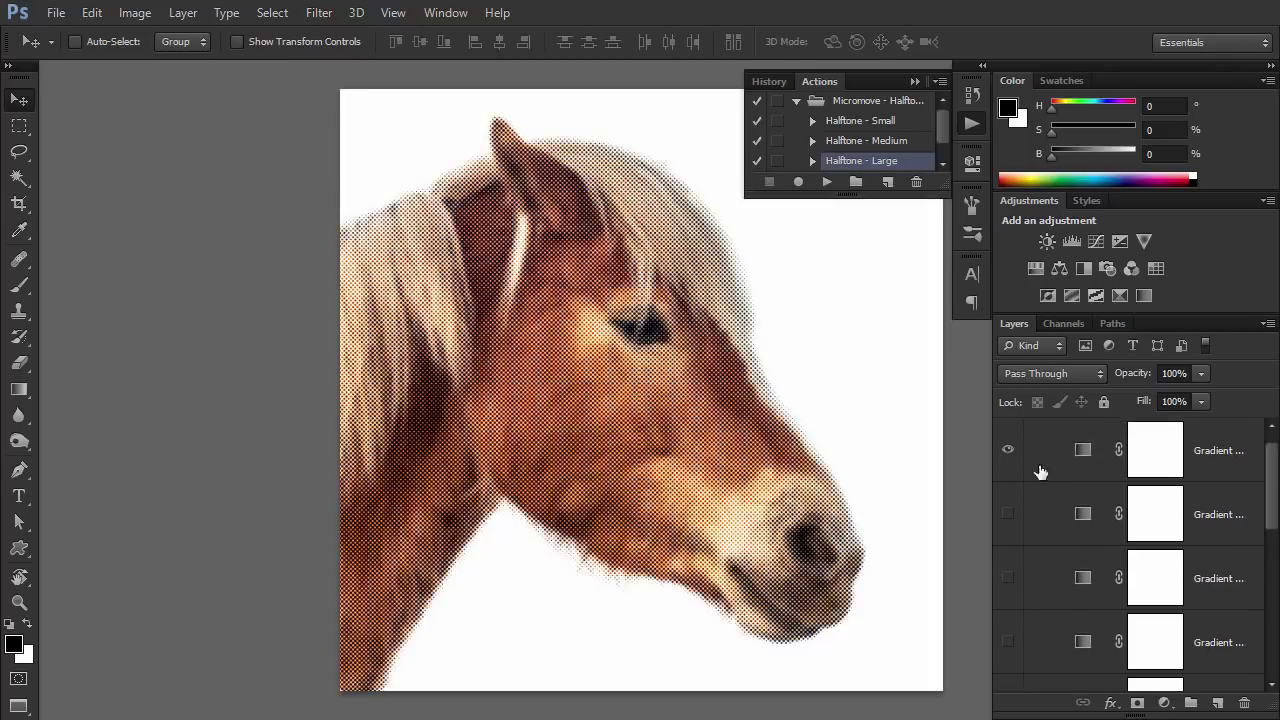
scroll(1077, 512, "up", 1)
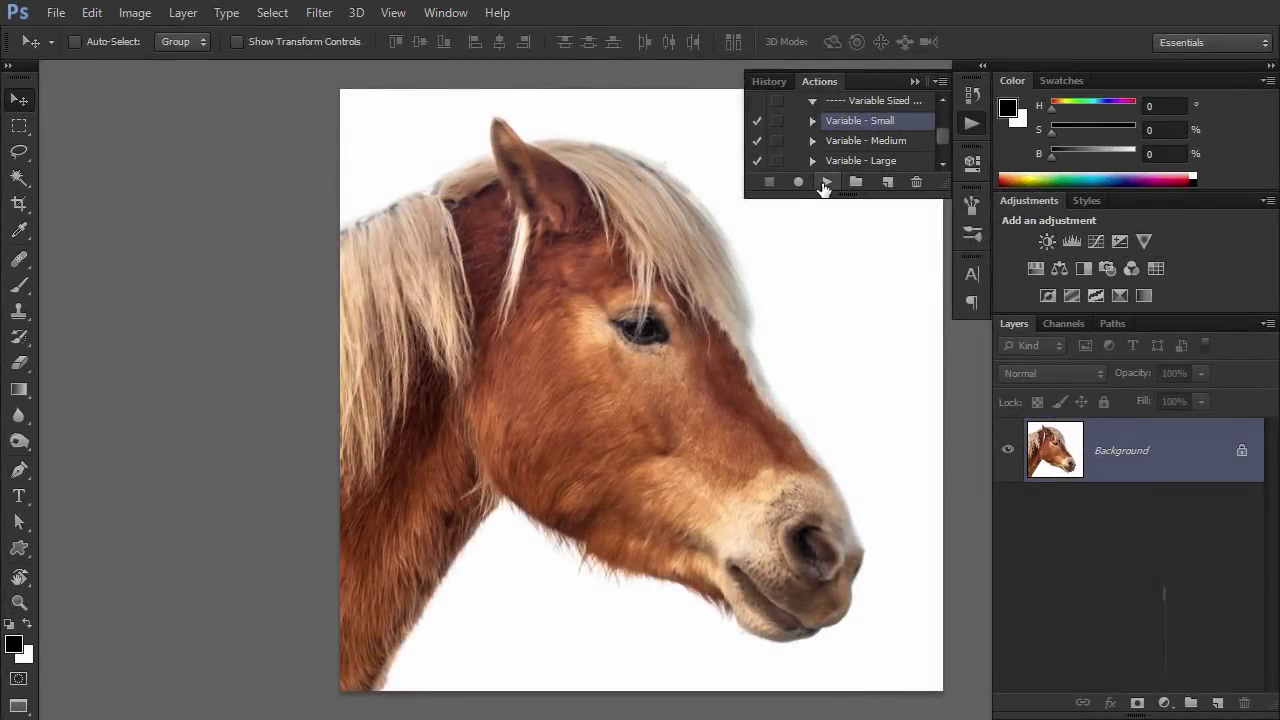
- Run the Variable - Small action on the original color horse photo
left_click(827, 181)
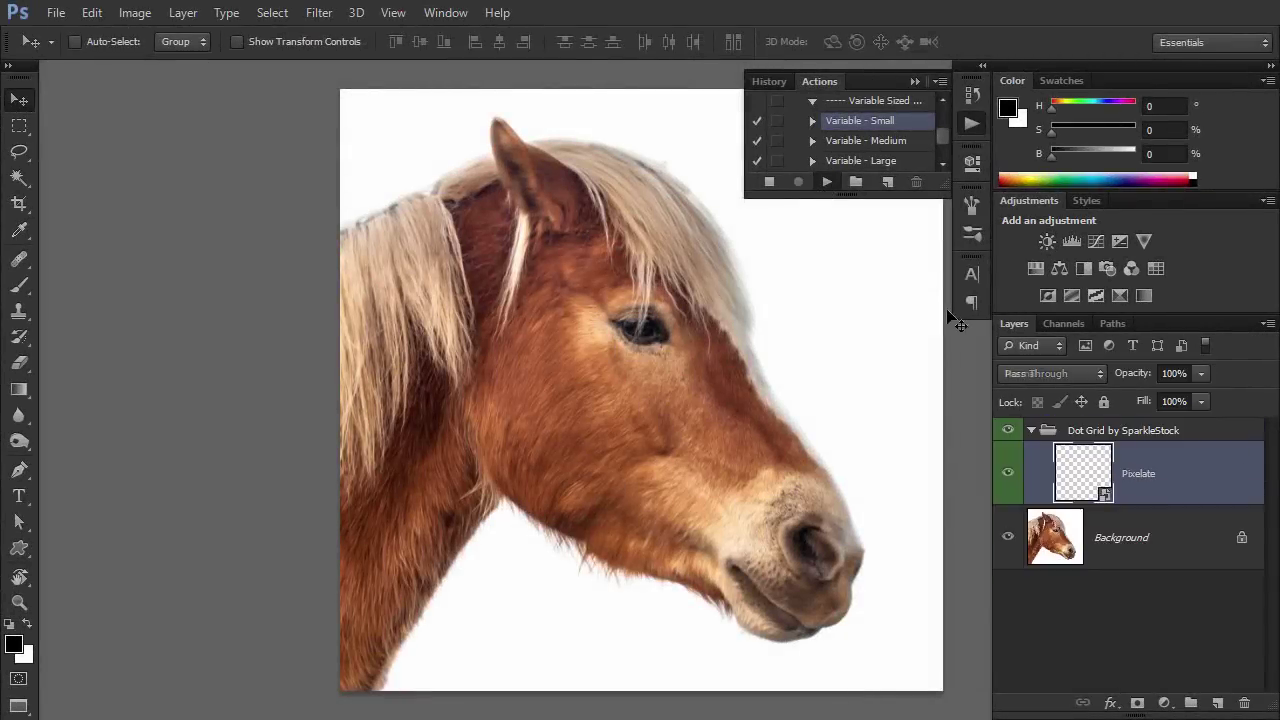